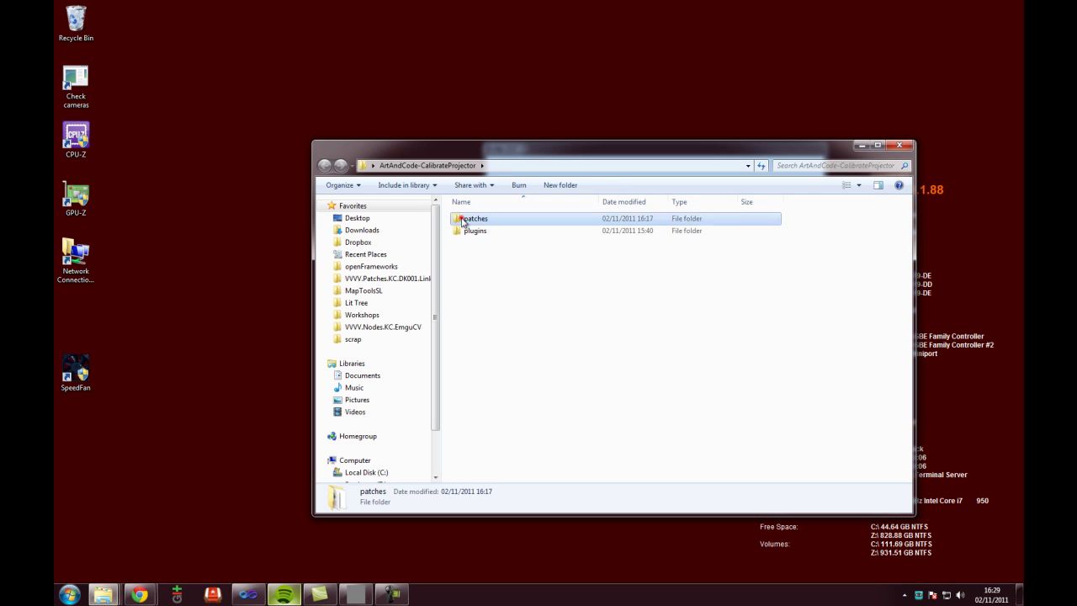
Open the CalibrateProjector patch from the patches folder and initialise OpenNI.
left_click(524, 279)
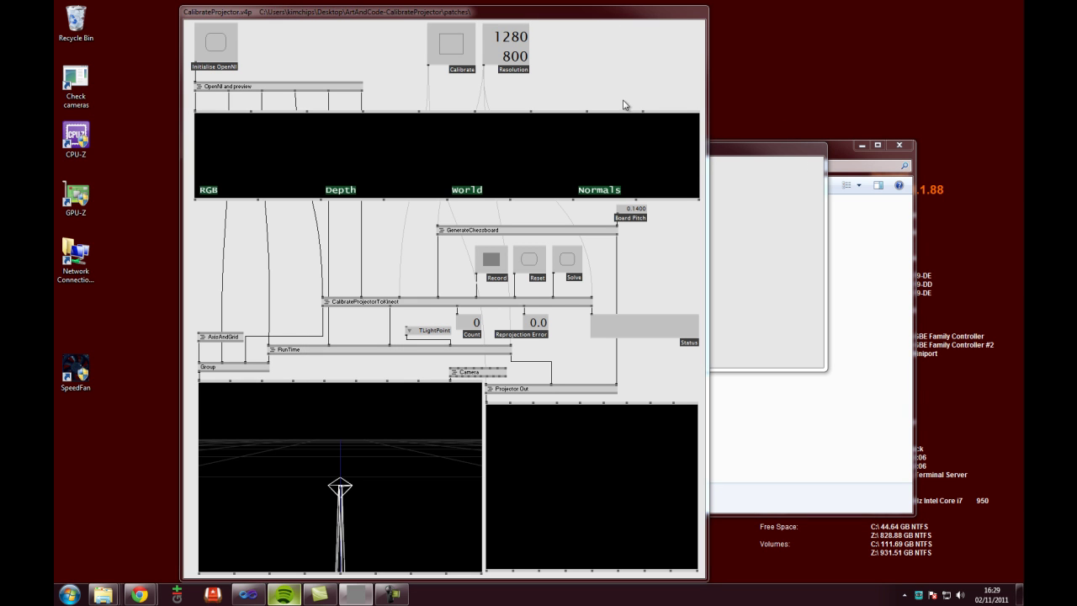
left_click(208, 47)
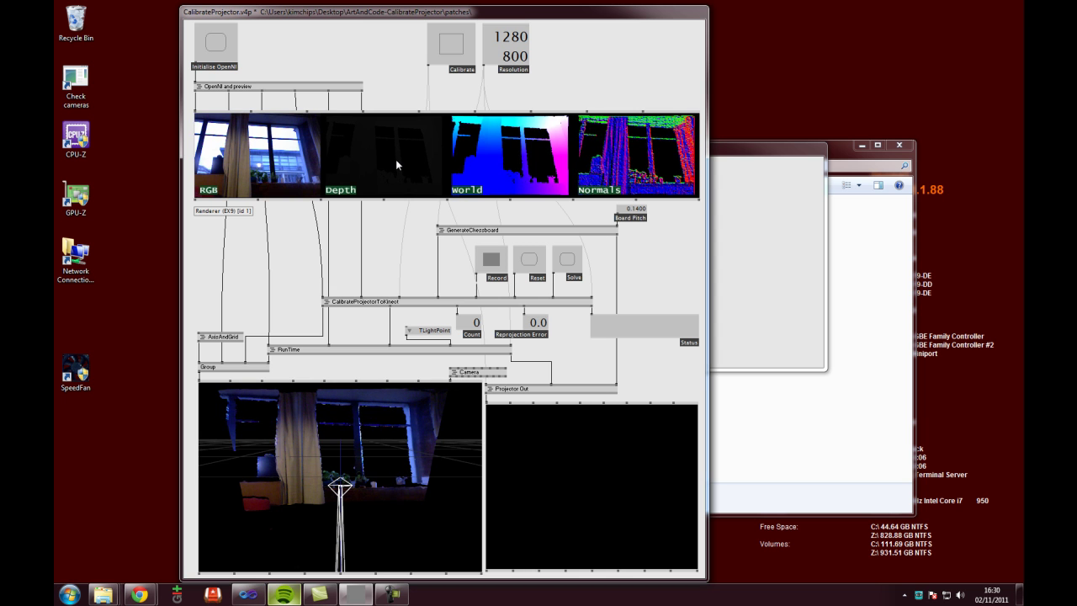
left_click(441, 163)
left_click(516, 158)
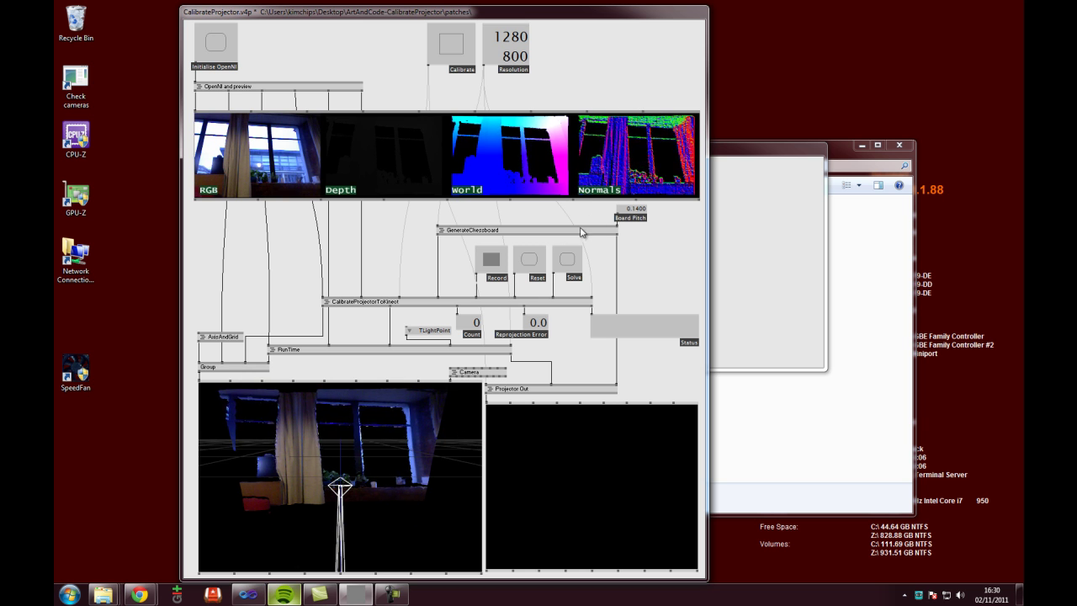
left_click(344, 249)
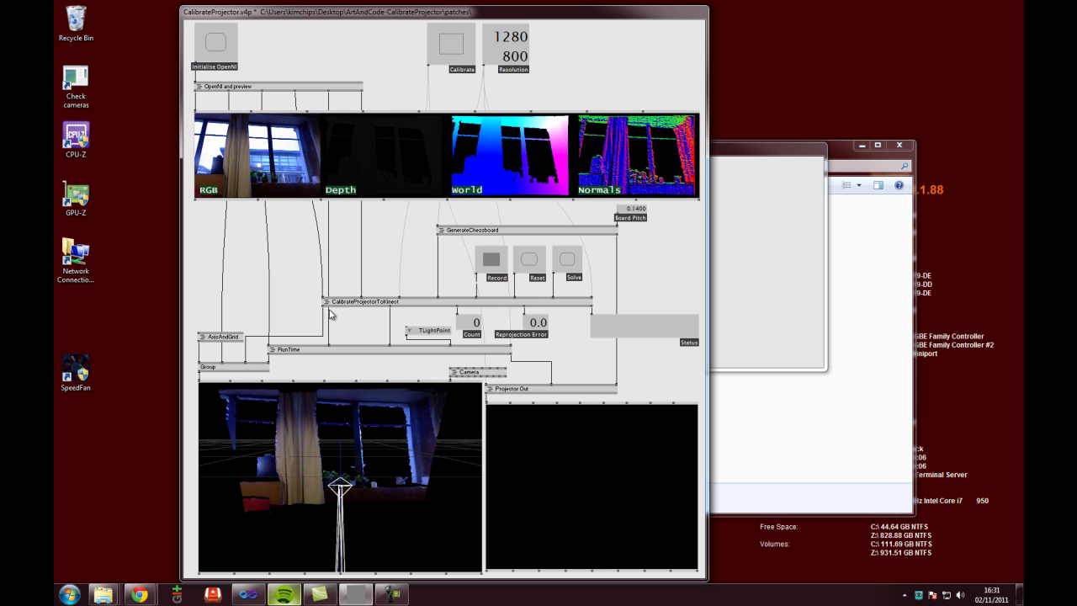
Turn on Calibrate in the main patch and set the Board Pitch to 0.1000.
left_click(452, 46)
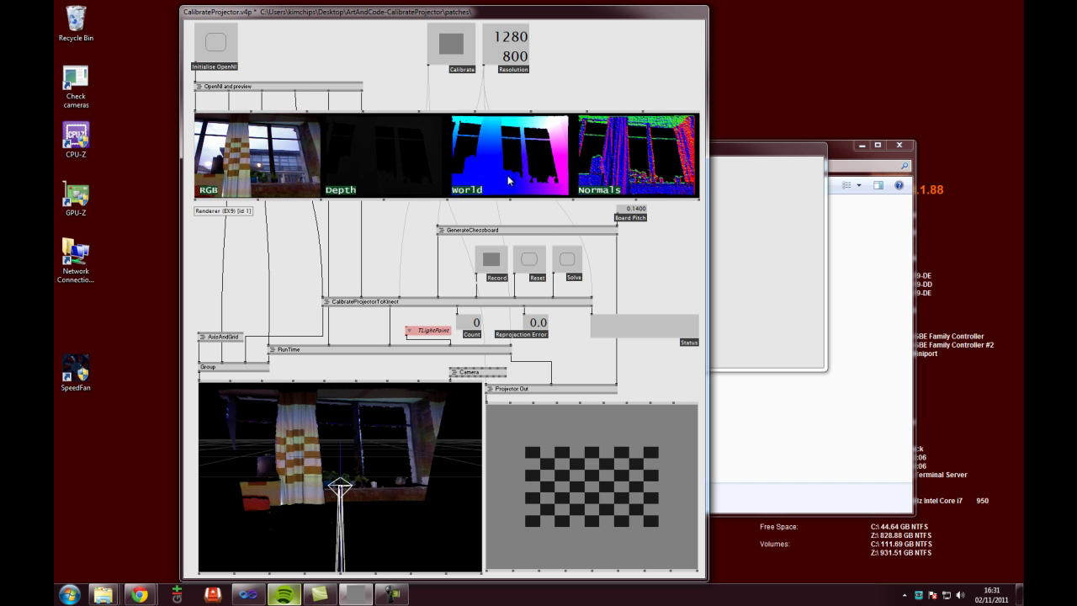
left_click_drag(385, 424, 341, 461)
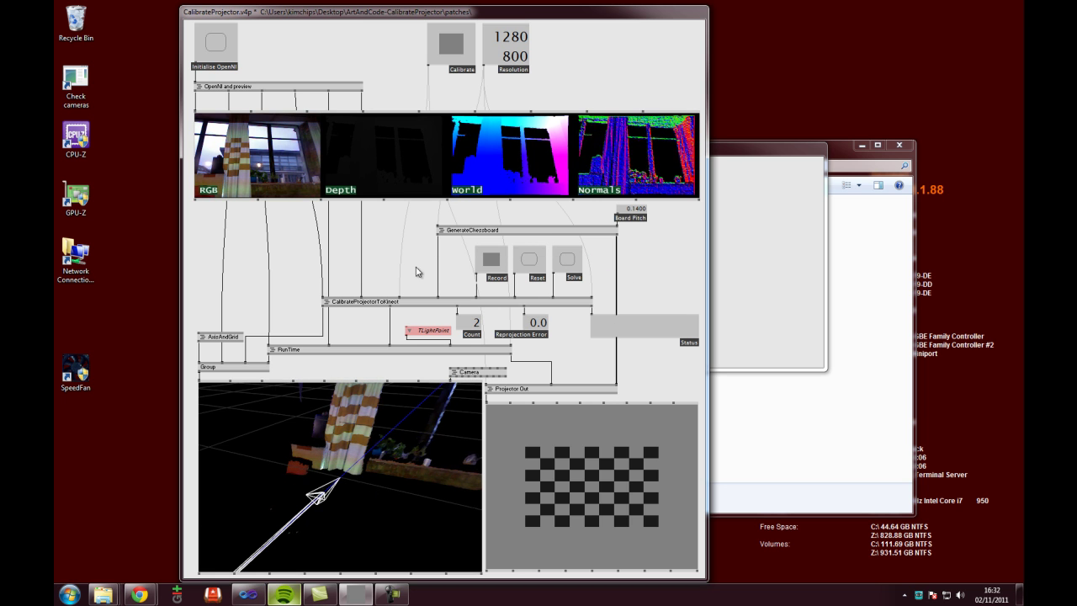
left_click_drag(640, 209, 657, 235)
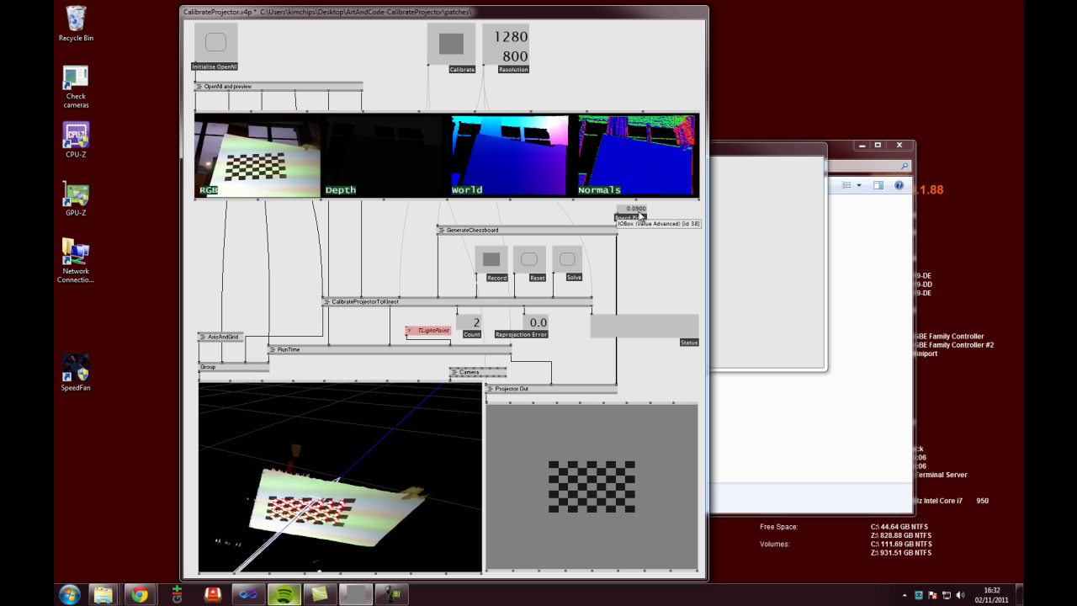
mouse_move(639, 214)
left_mouse_down()
mouse_move(637, 233)
mouse_move(637, 215)
left_mouse_up()
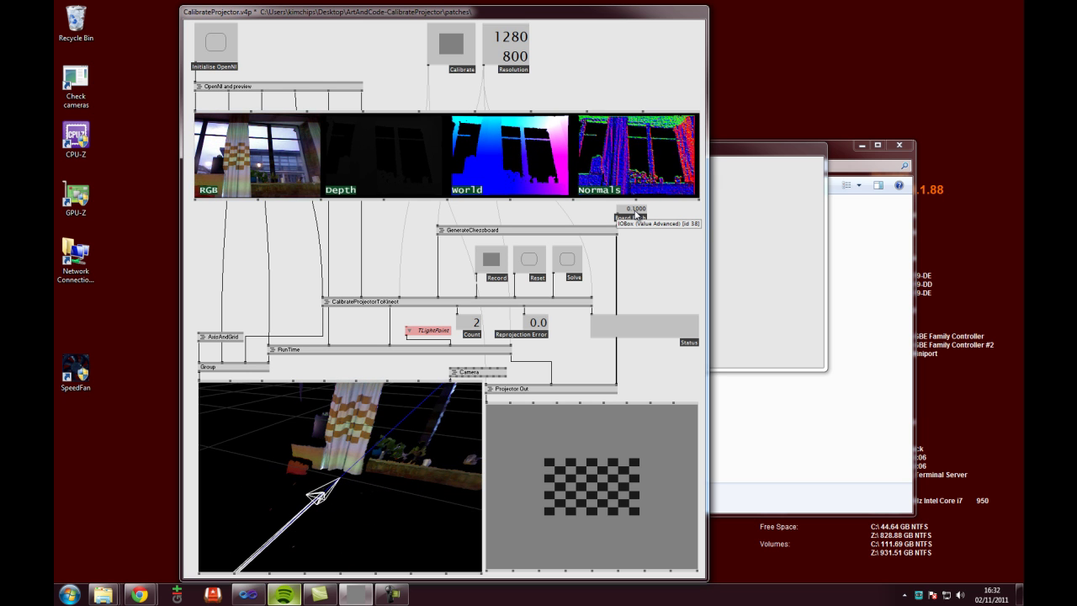
Open the CalibrateProjectorToKinect subpatch and, inside it, the FindBoards subpatch.
right_click(464, 304)
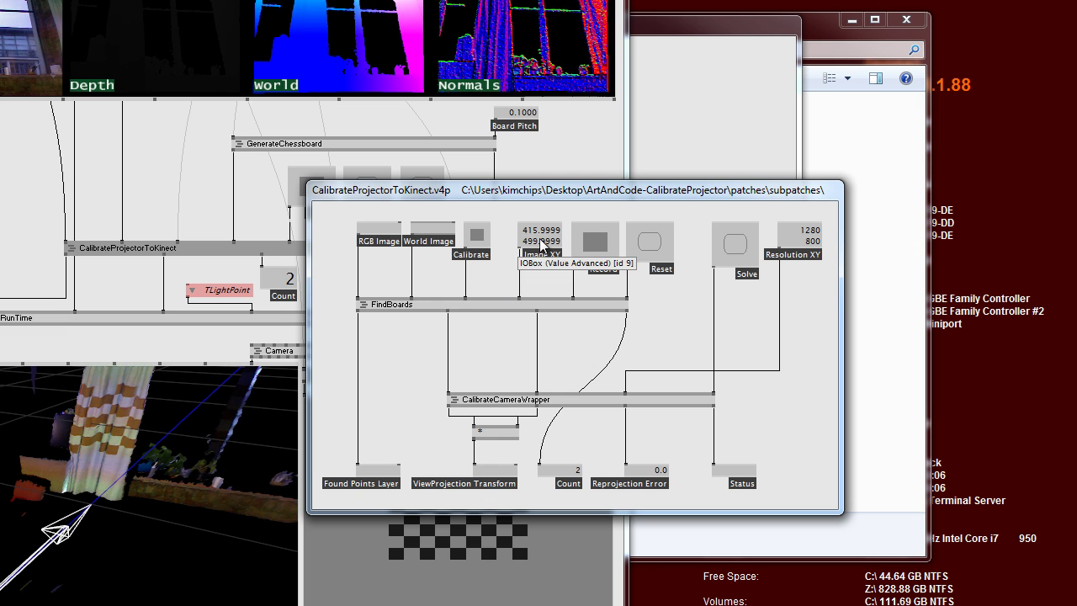
left_click_drag(535, 239, 660, 221)
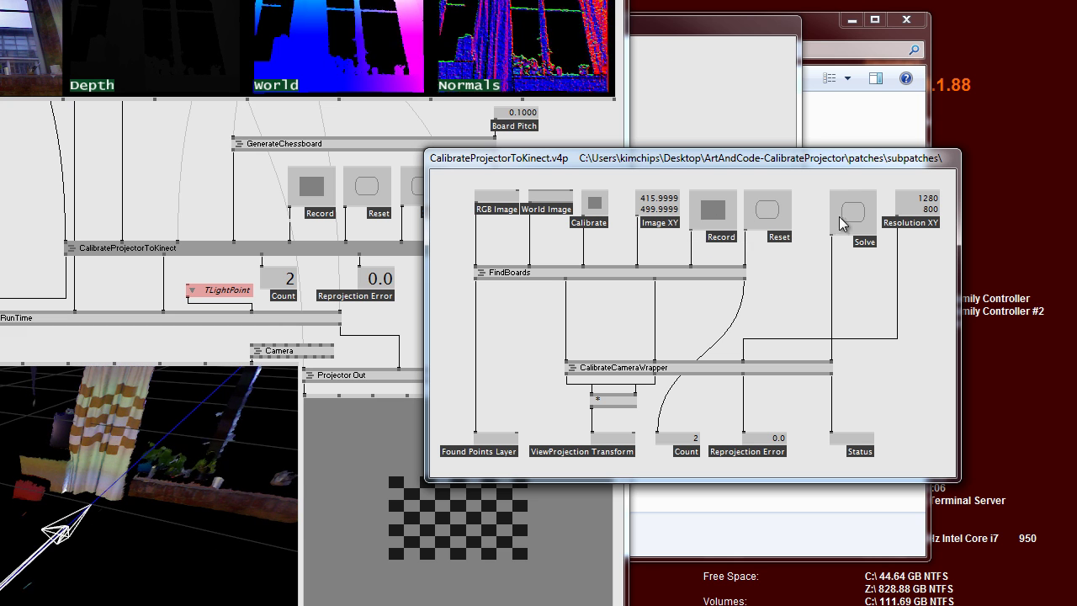
right_click(625, 273)
left_click(673, 149)
mouse_move(634, 94)
left_mouse_down()
mouse_move(340, 75)
mouse_move(616, 34)
left_mouse_up()
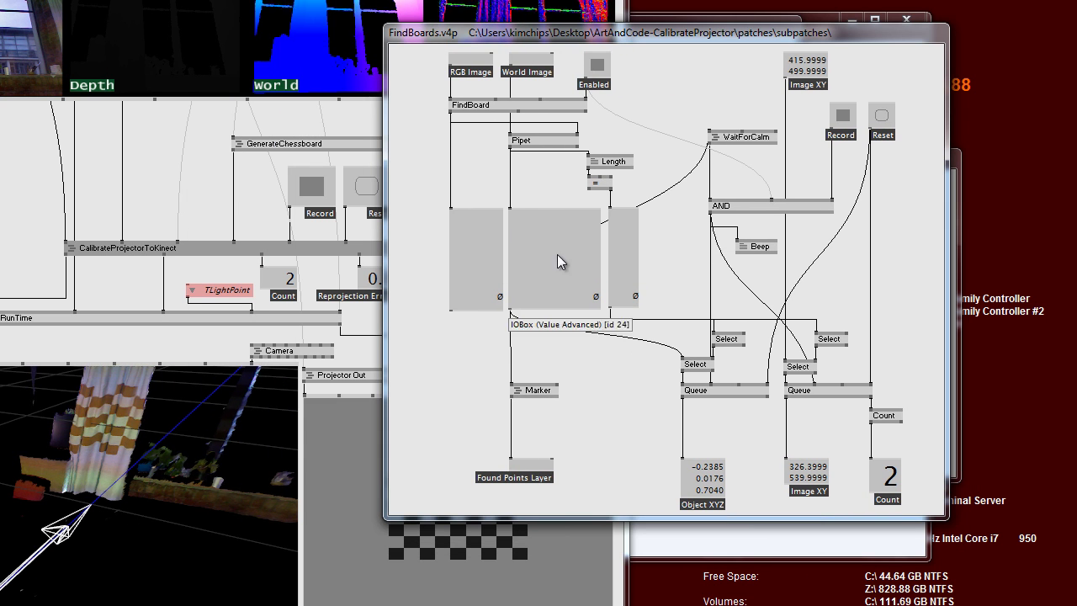
Examine how FindBoards detects the board corners in the RGB image and samples the world image through the Pipet node.
left_click(477, 180)
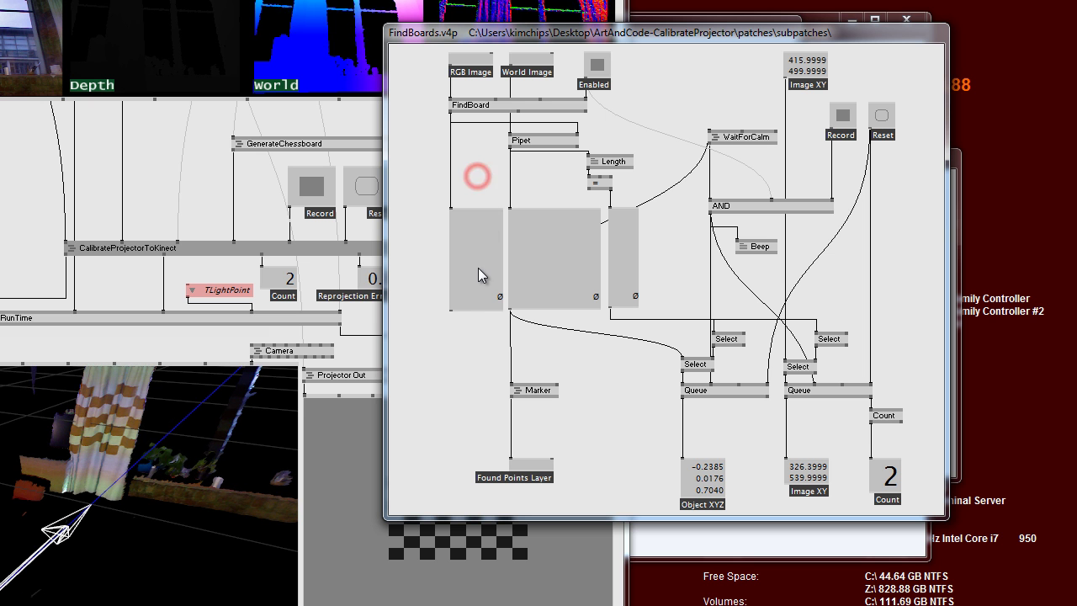
left_click(478, 268)
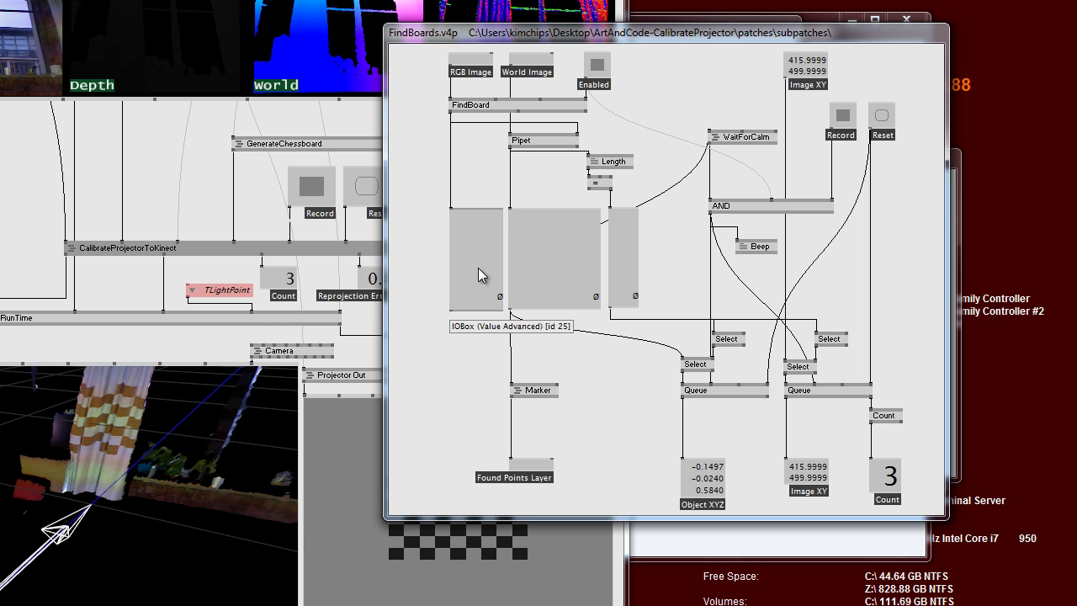
mouse_move(520, 439)
left_mouse_down()
mouse_move(464, 387)
mouse_move(467, 374)
left_mouse_up()
left_click(488, 368)
left_click(473, 289)
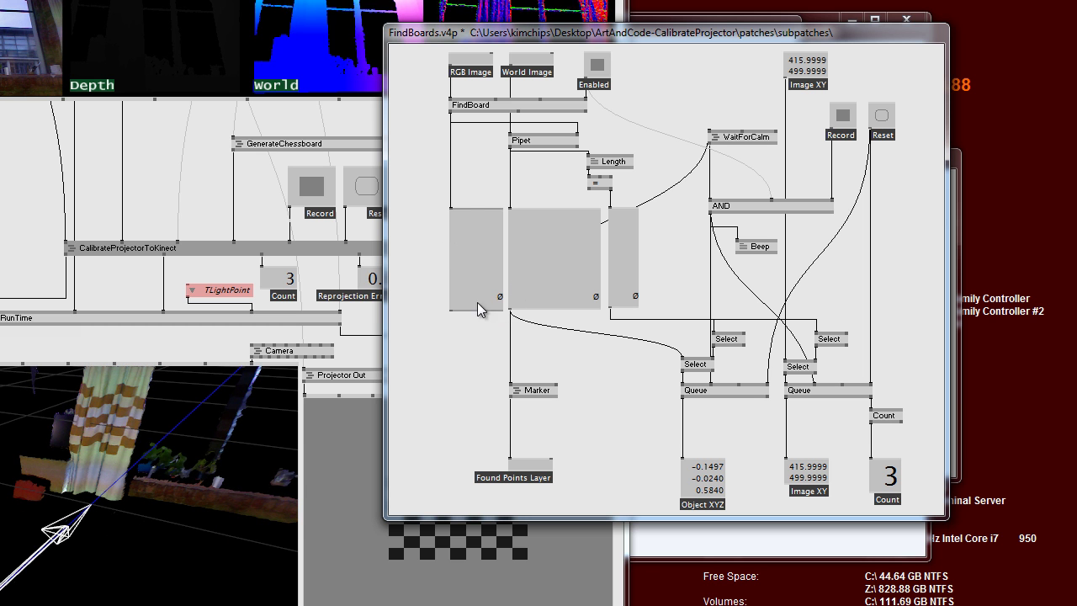
left_click(547, 141)
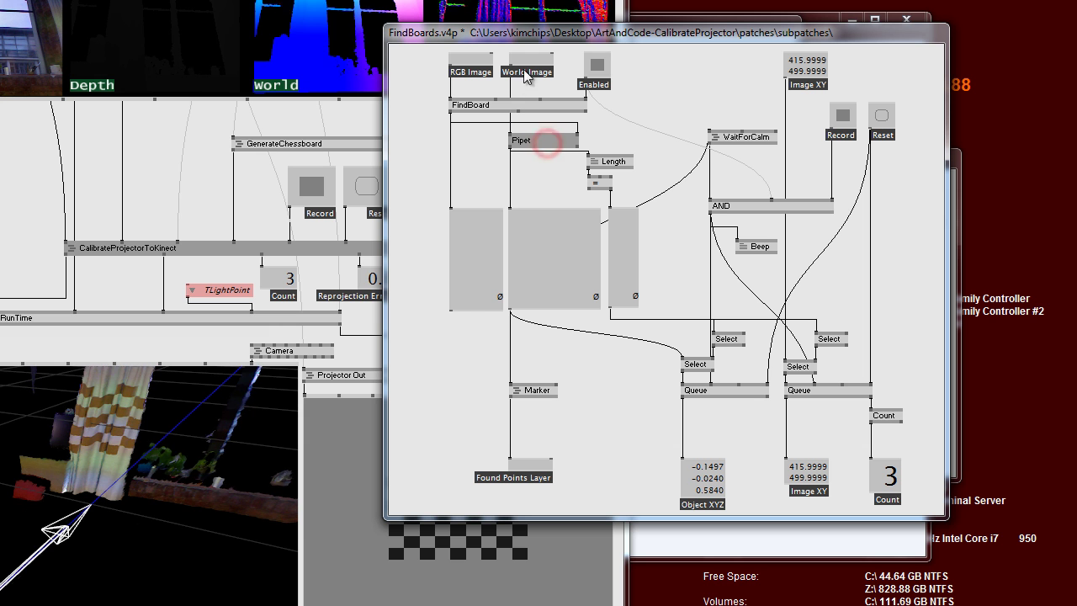
left_click(541, 261)
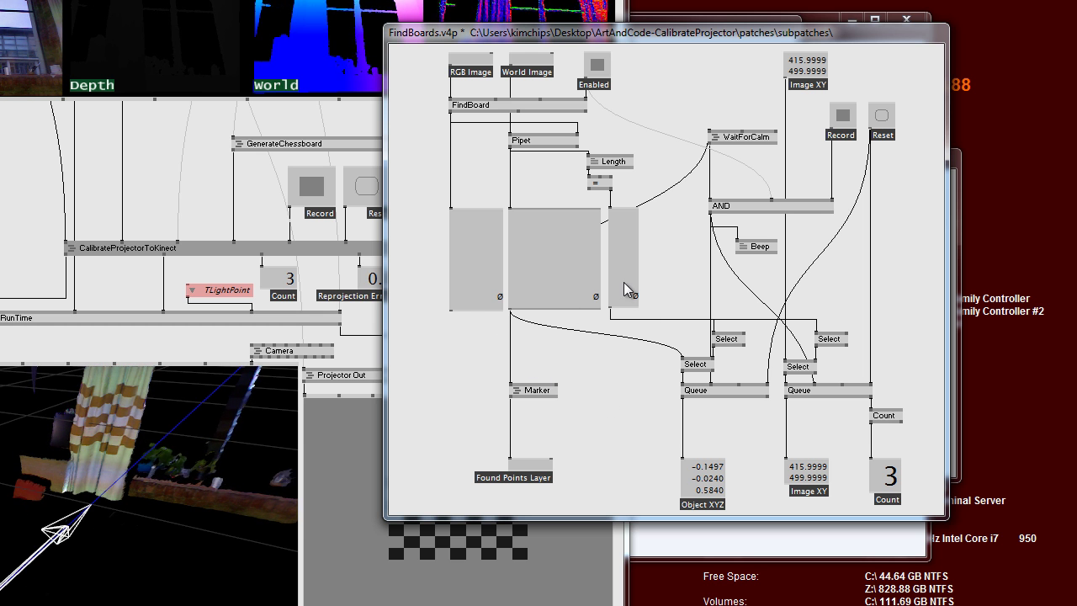
Examine the Select, Queue, Count and WaitForCalm nodes and the Object XYZ and Image XY outputs in FindBoards.
left_click(645, 331)
left_click(649, 404)
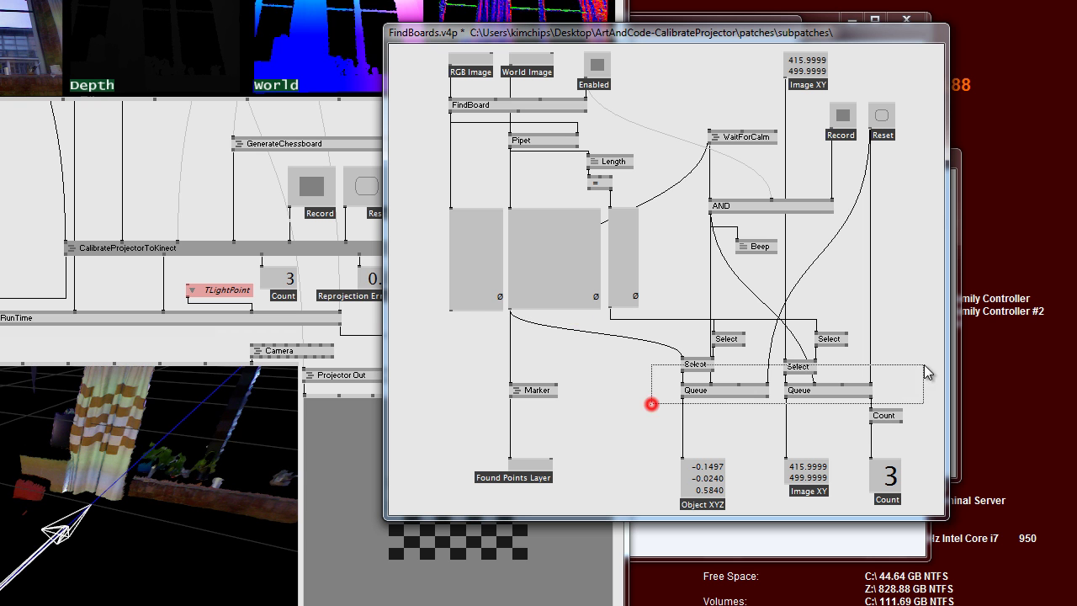
left_click(833, 431)
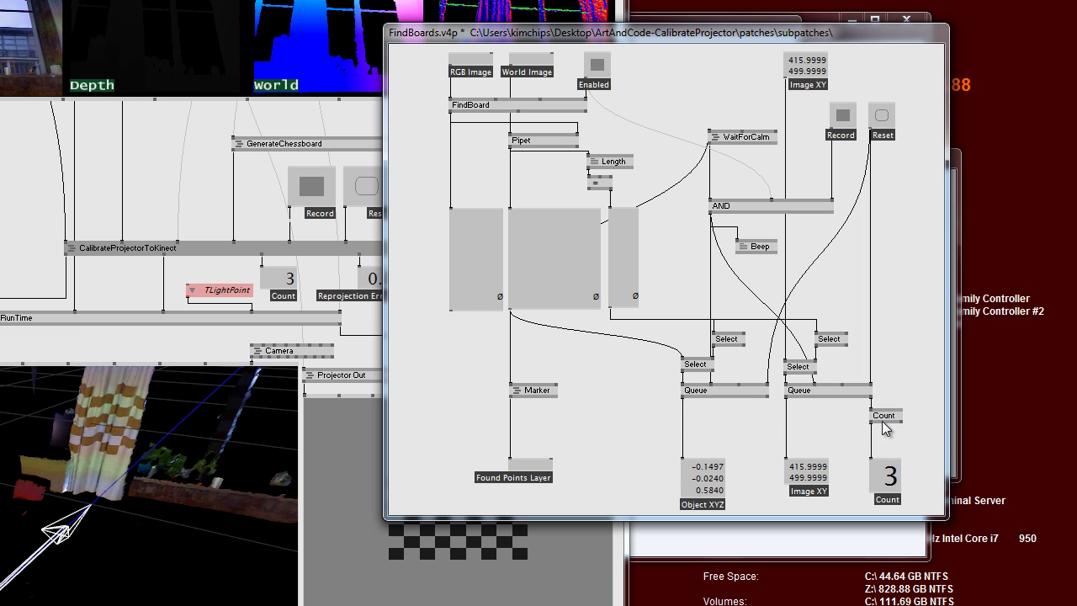
left_click(881, 418)
left_click(831, 362)
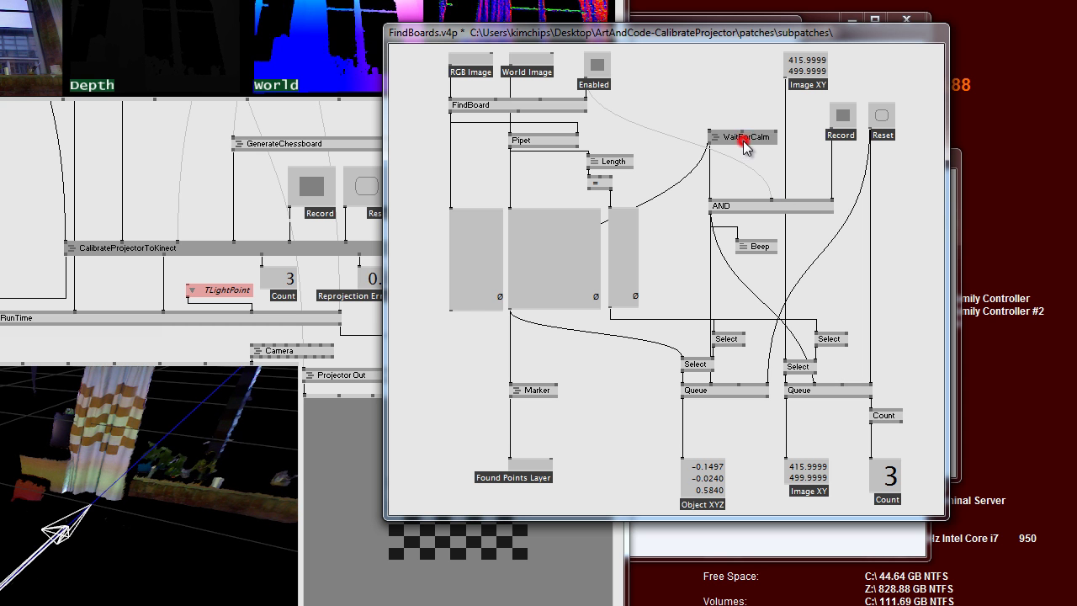
left_click(675, 186)
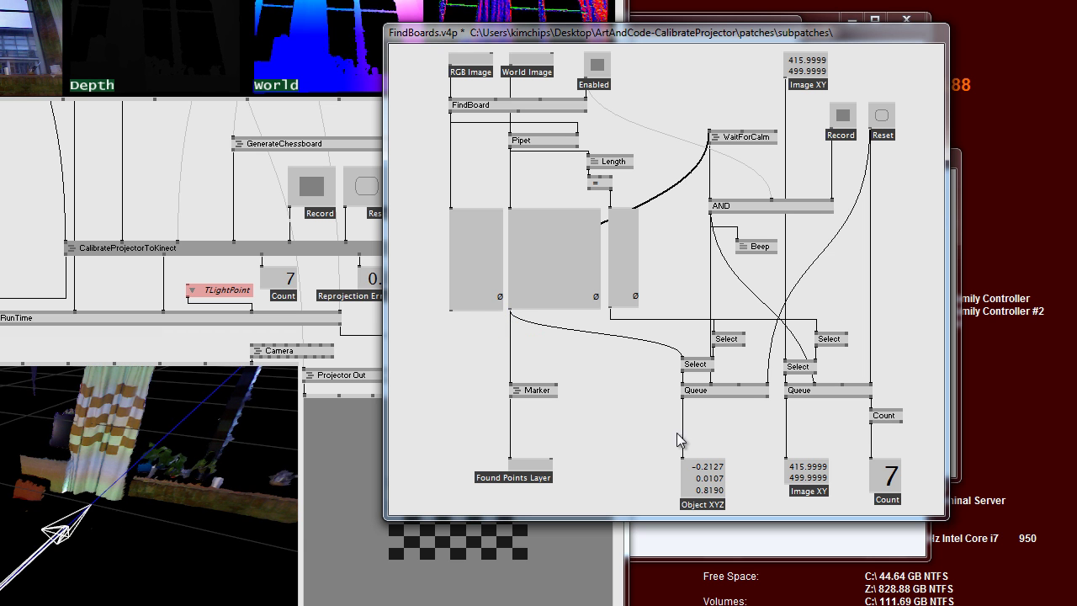
mouse_move(683, 464)
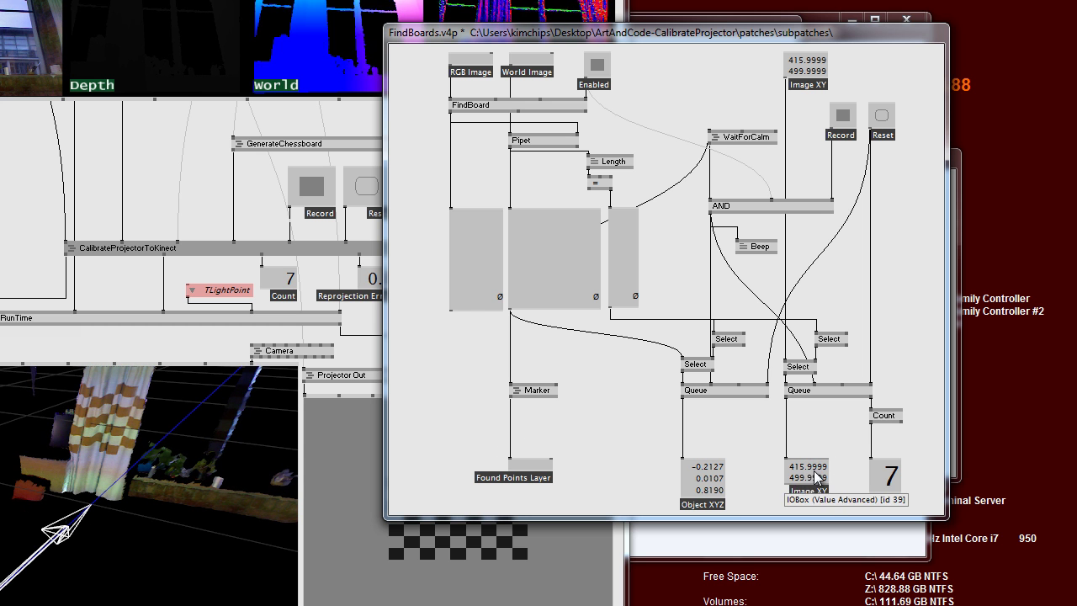
mouse_move(790, 468)
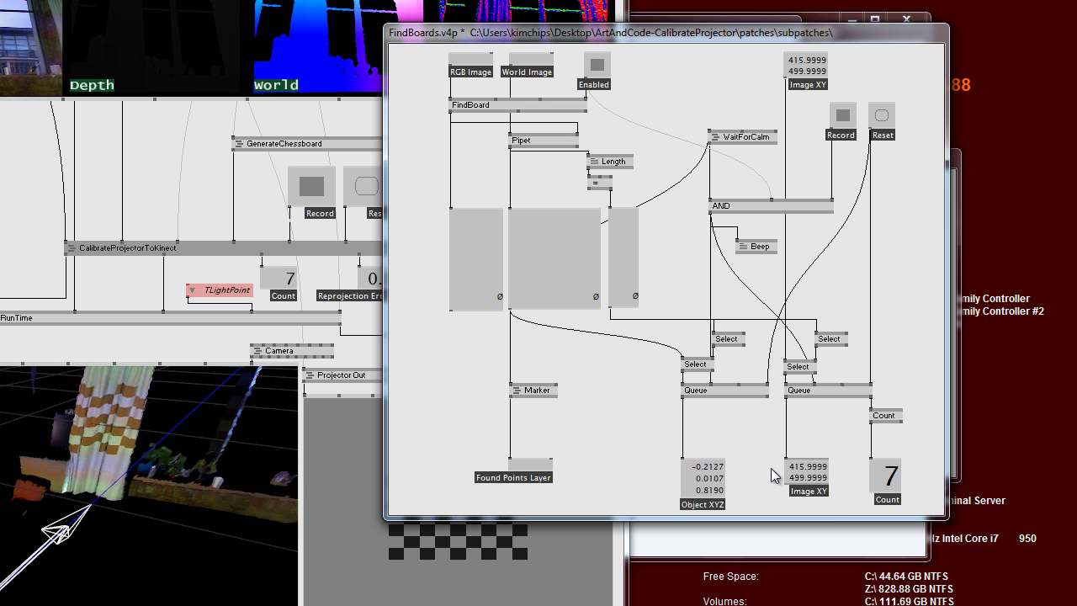
Check the projected chessboard in the main patch, close the FindBoards subpatch, and inspect the FindBoards node's output pins.
left_click(616, 560)
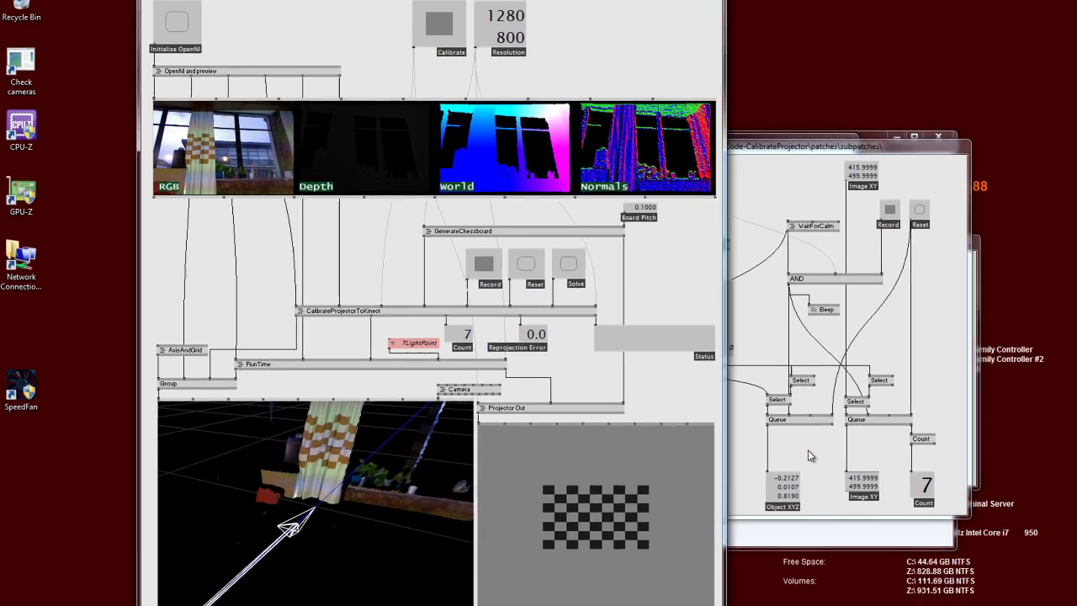
left_click(735, 430)
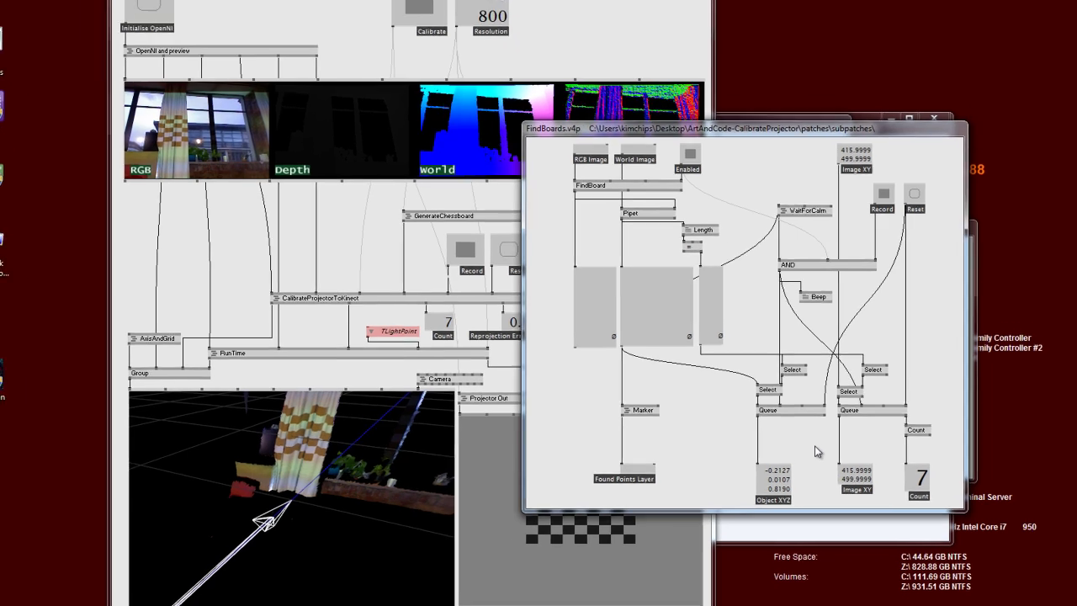
key("ctrl+w")
left_click(771, 342)
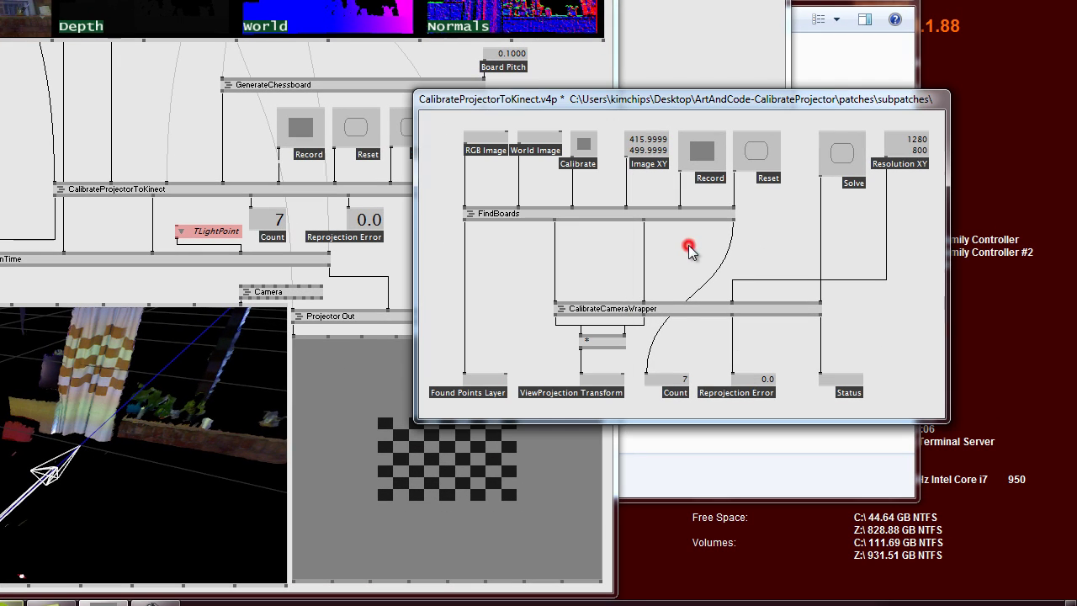
mouse_move(556, 217)
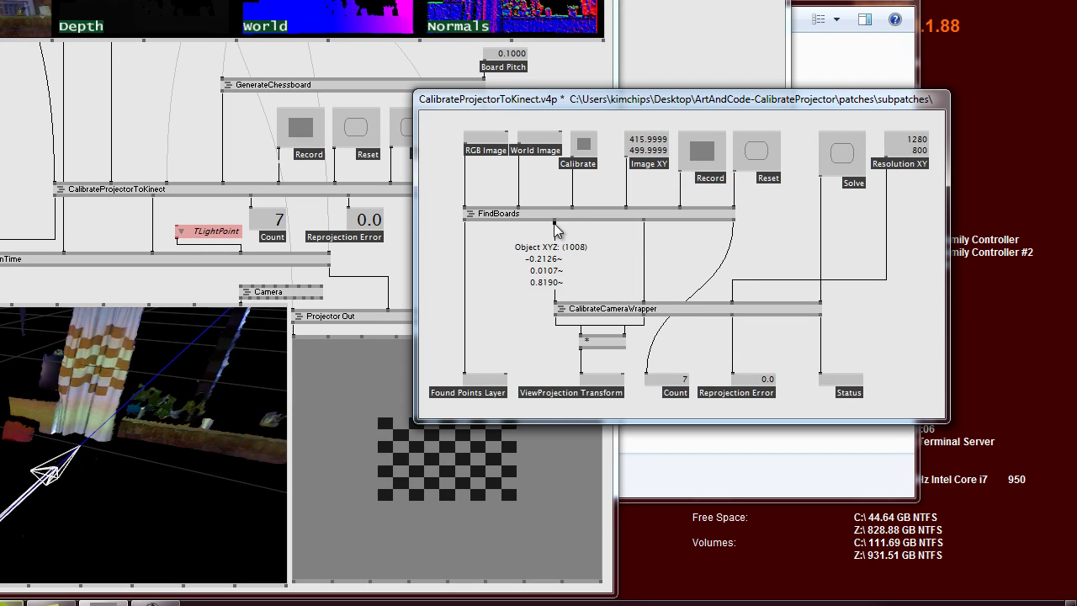
mouse_move(643, 226)
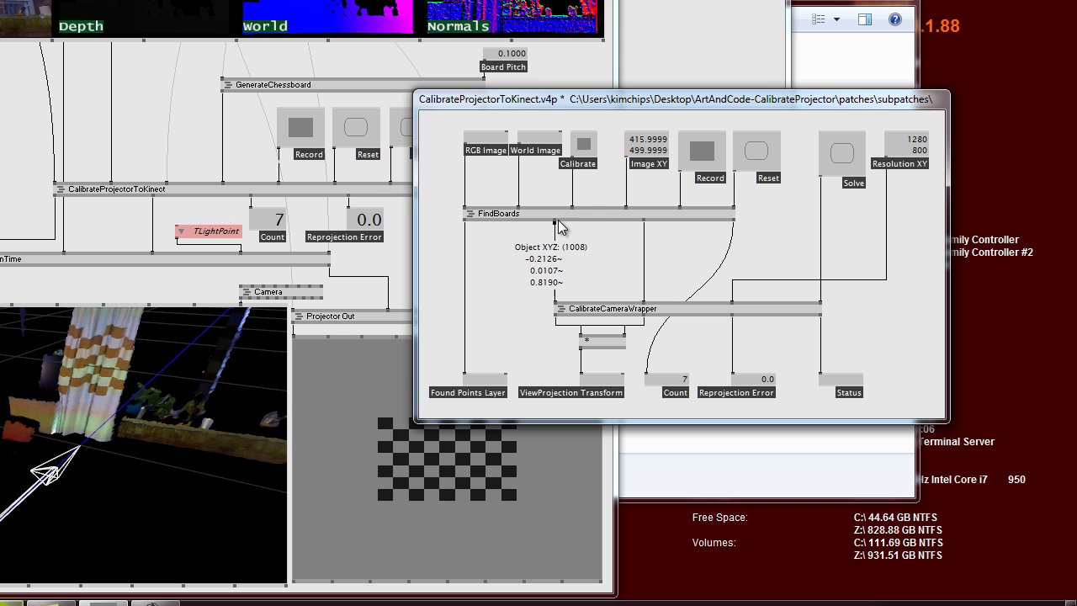
Open the CalibrateCameraWrapper subpatch from CalibrateProjectorToKinect.
left_click(652, 307)
right_click(639, 310)
left_click_drag(673, 202, 511, 99)
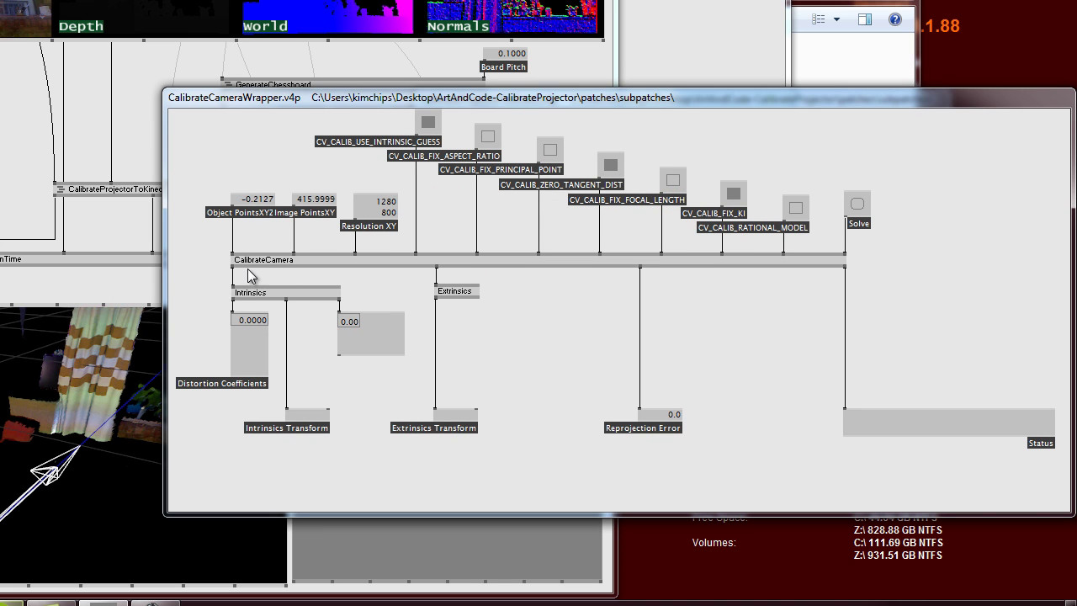
Examine the CalibrateCamera node's object point, image point and resolution inputs and its calibration flags.
left_click(246, 261)
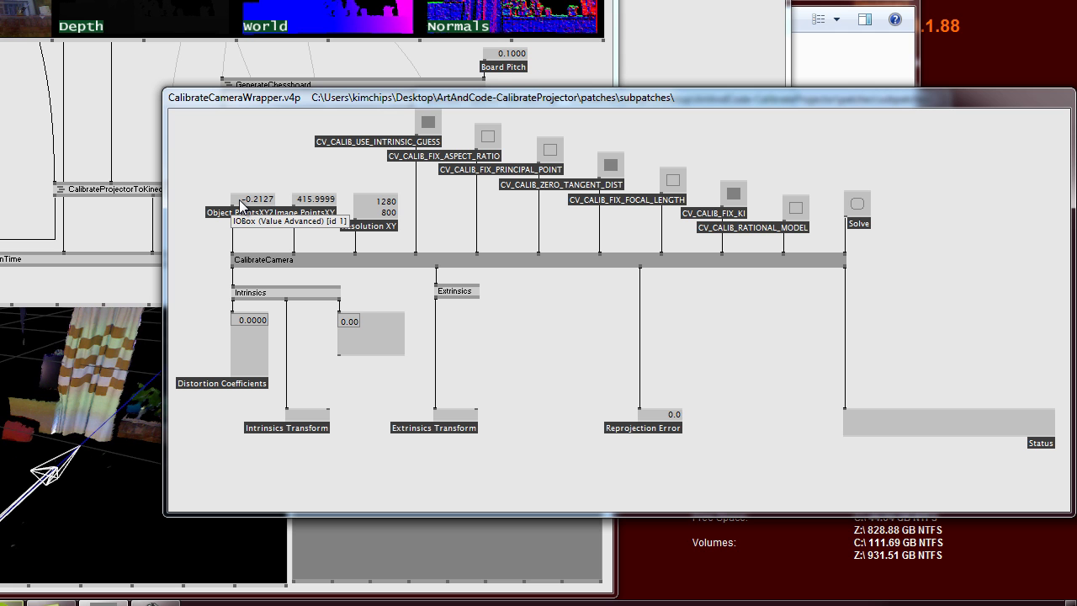
mouse_move(233, 212)
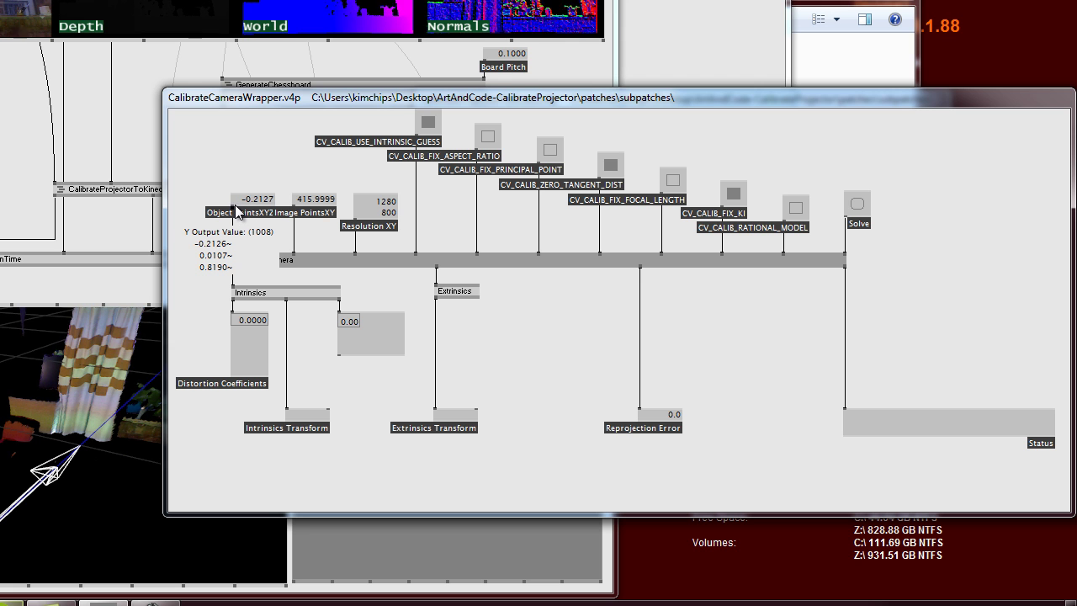
left_click(251, 174)
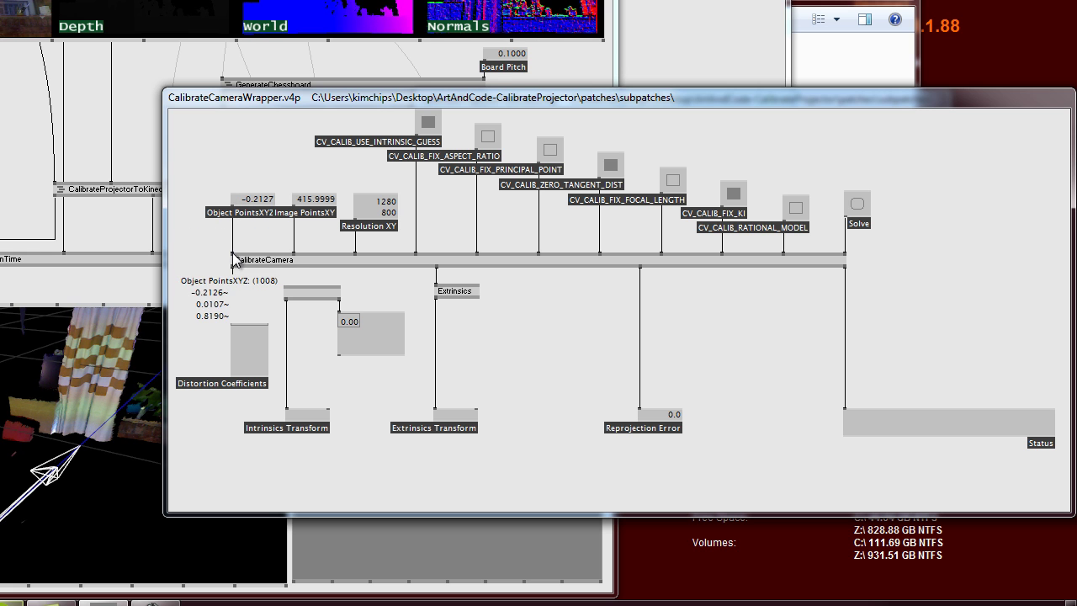
mouse_move(294, 206)
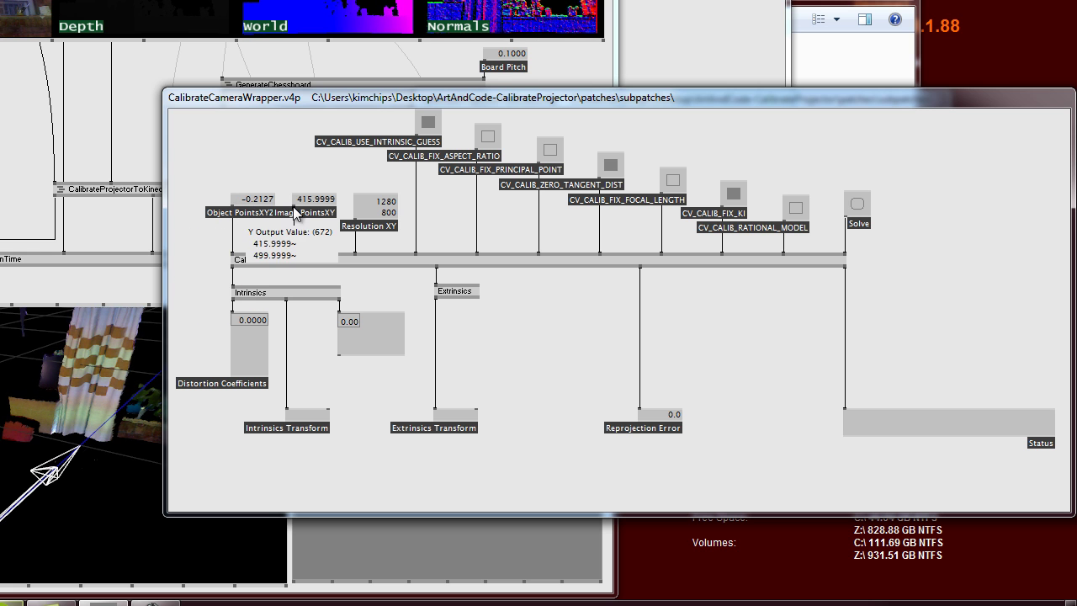
mouse_move(296, 256)
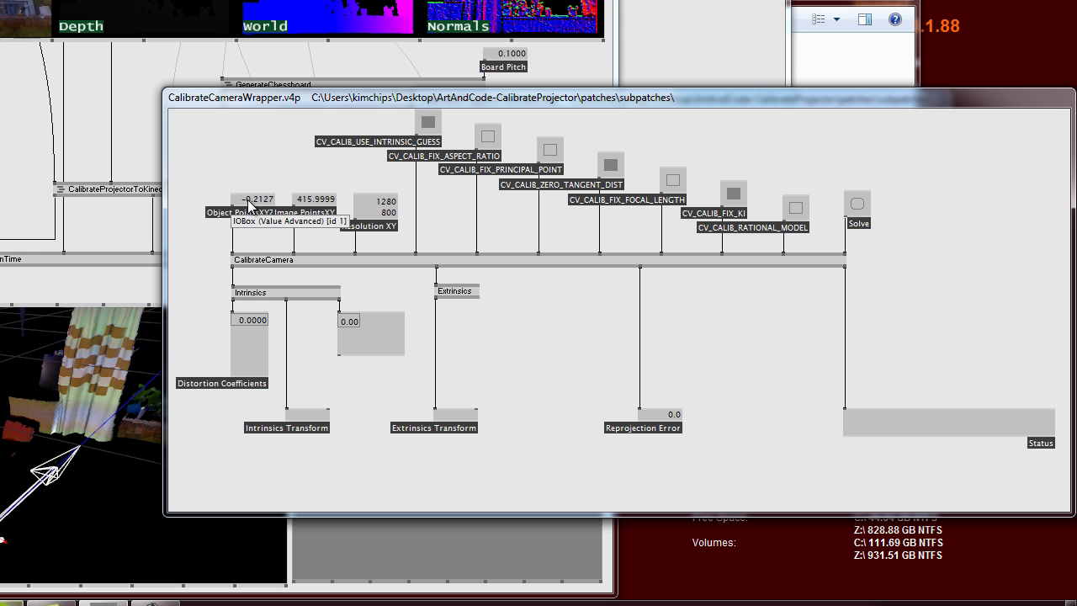
left_click(279, 256)
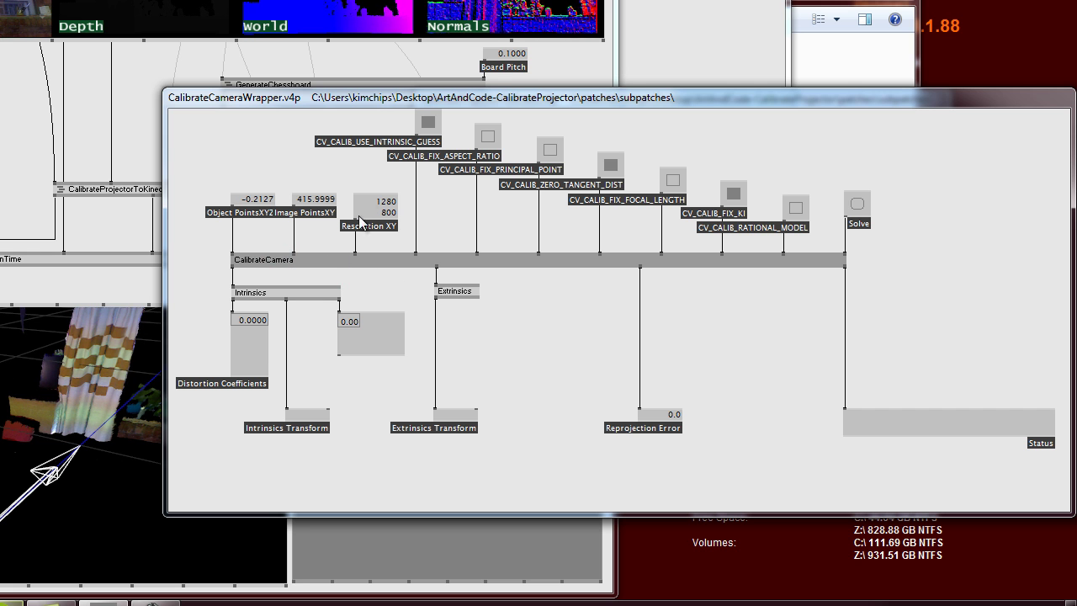
left_click(449, 219)
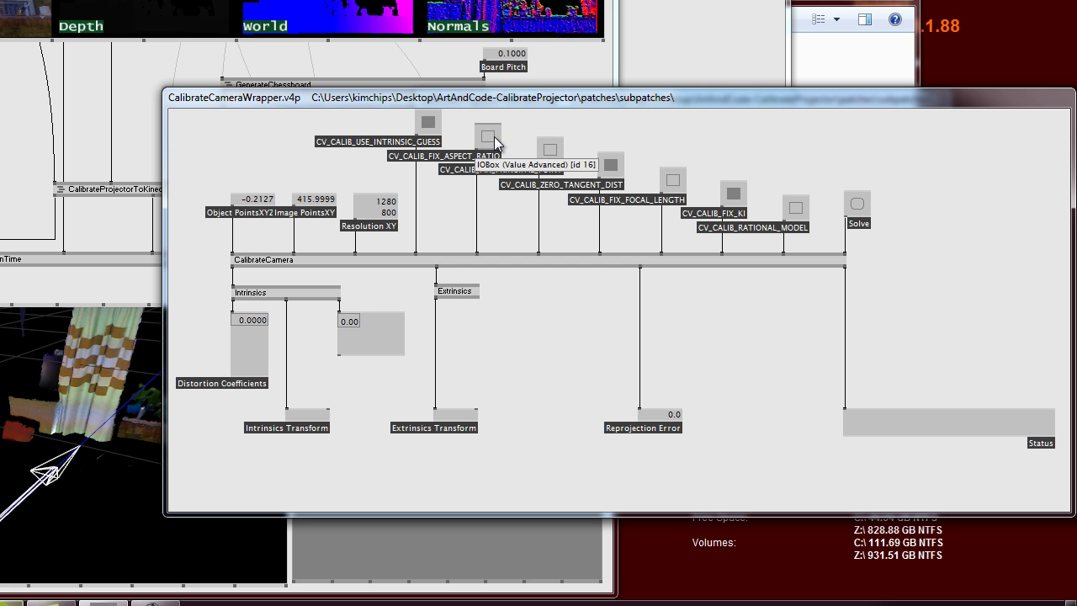
Examine the CalibrateCamera flags for fixed principal point, zero tangential distortion, fixed focal length, fixed K coefficients and the rational model.
left_click(549, 150)
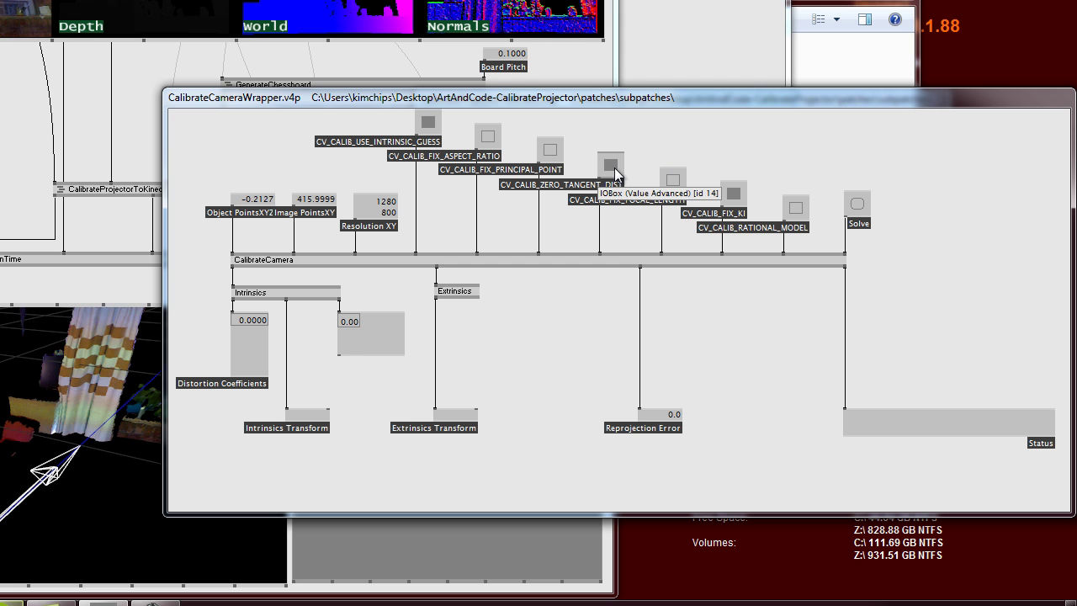
left_click(678, 181)
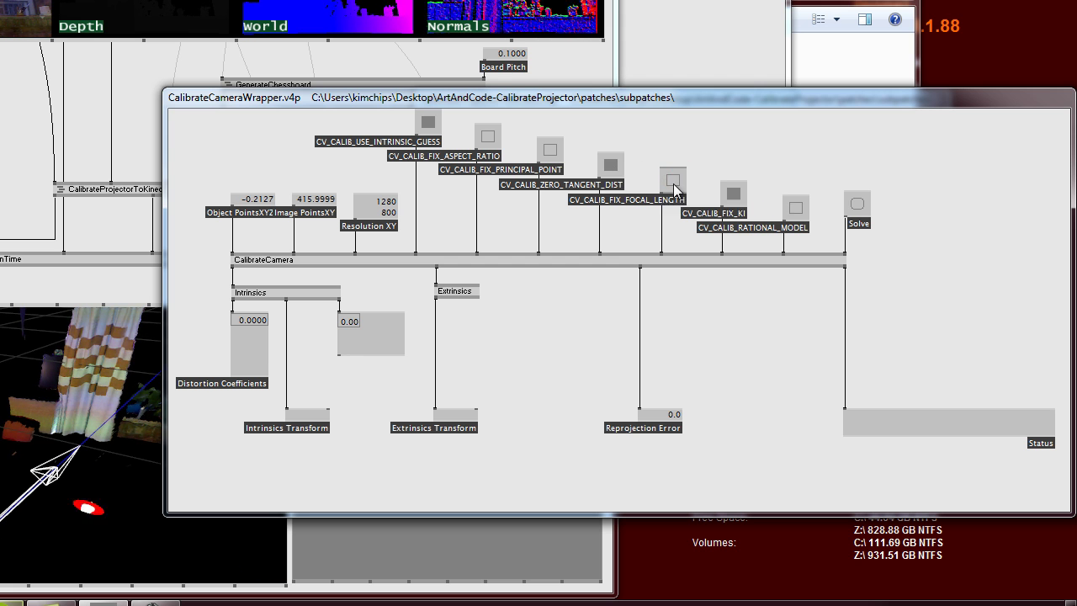
left_click(734, 197)
left_click(735, 196)
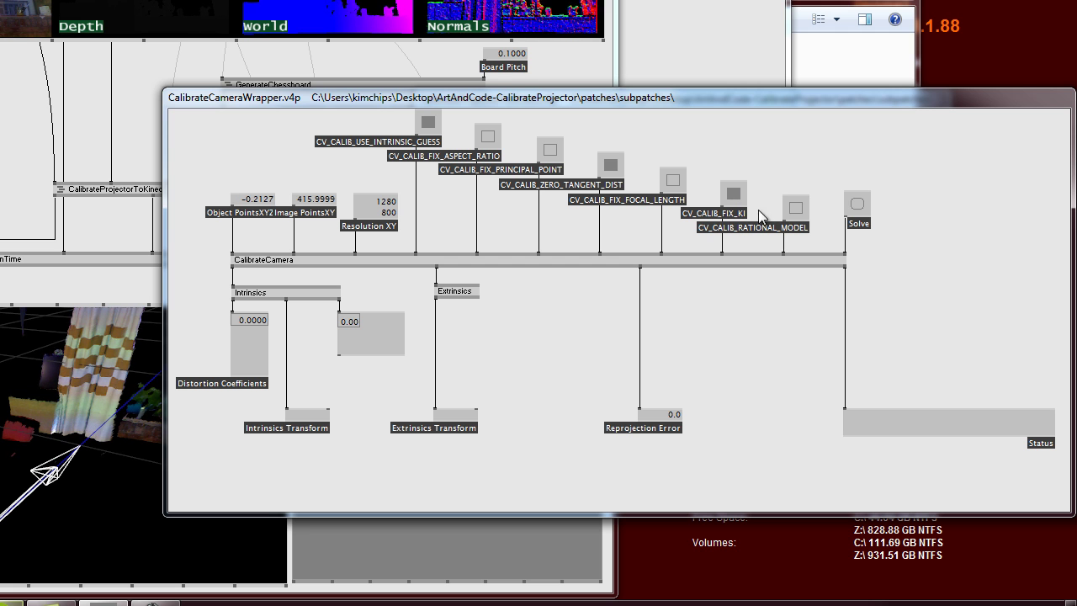
left_click(796, 206)
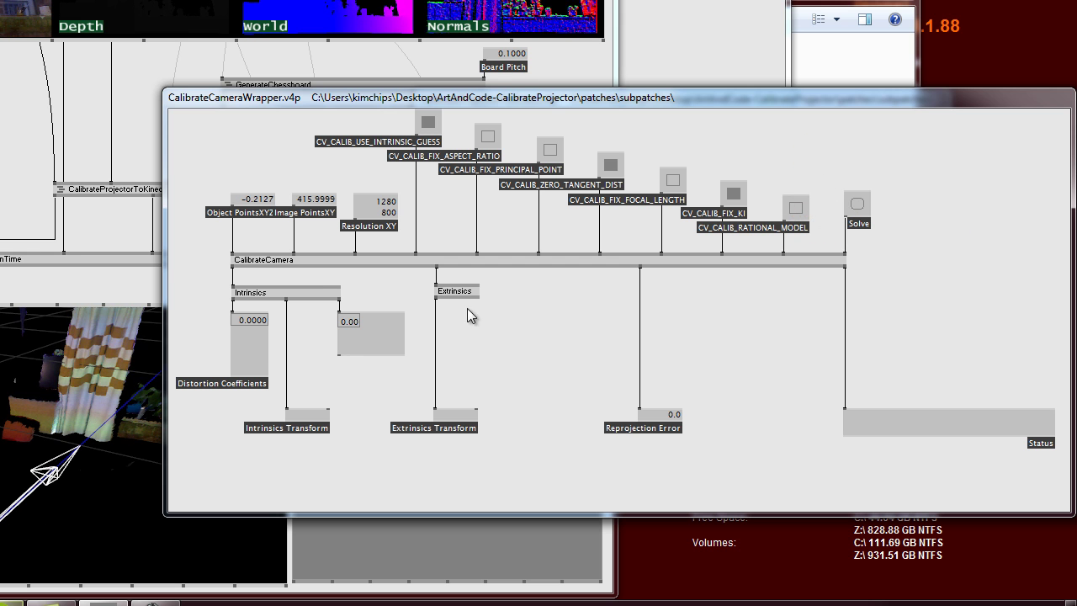
Solve the projector calibration from the main patch and return to the CalibrateCameraWrapper subpatch.
left_click(526, 75)
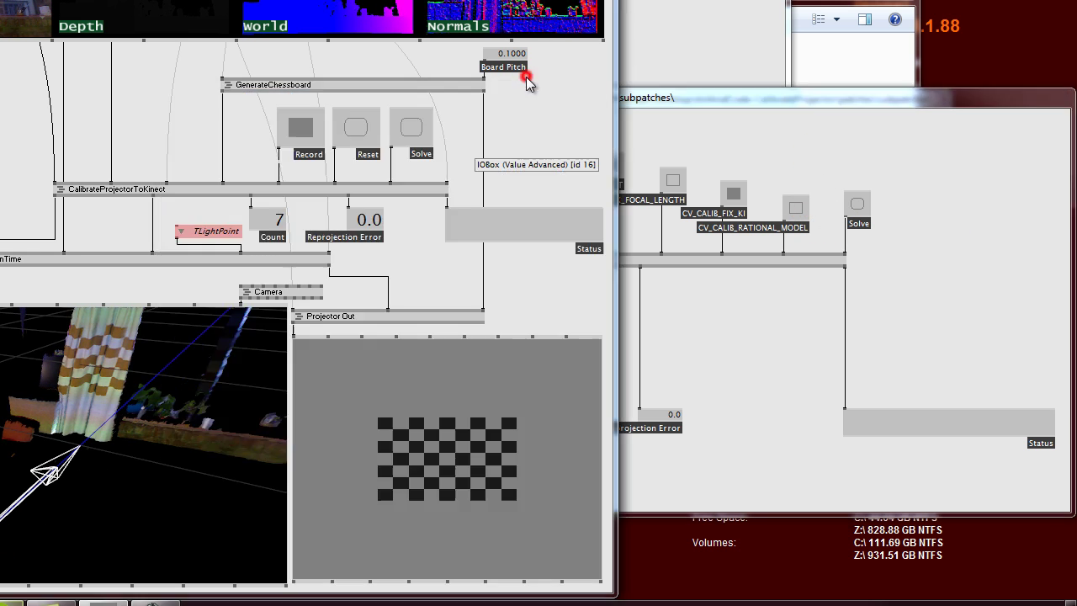
left_click(411, 127)
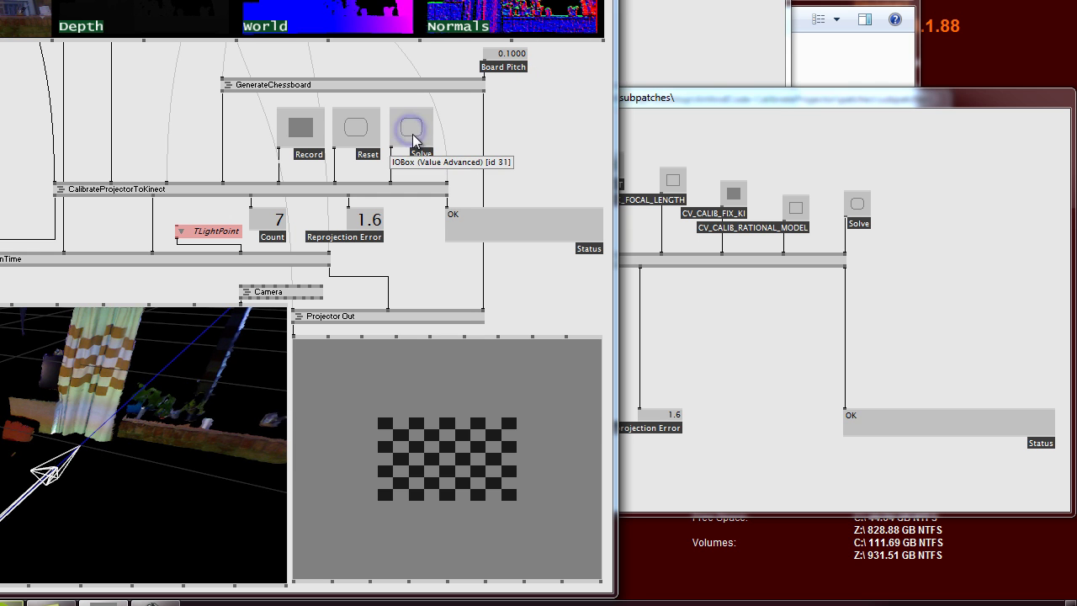
left_click(730, 152)
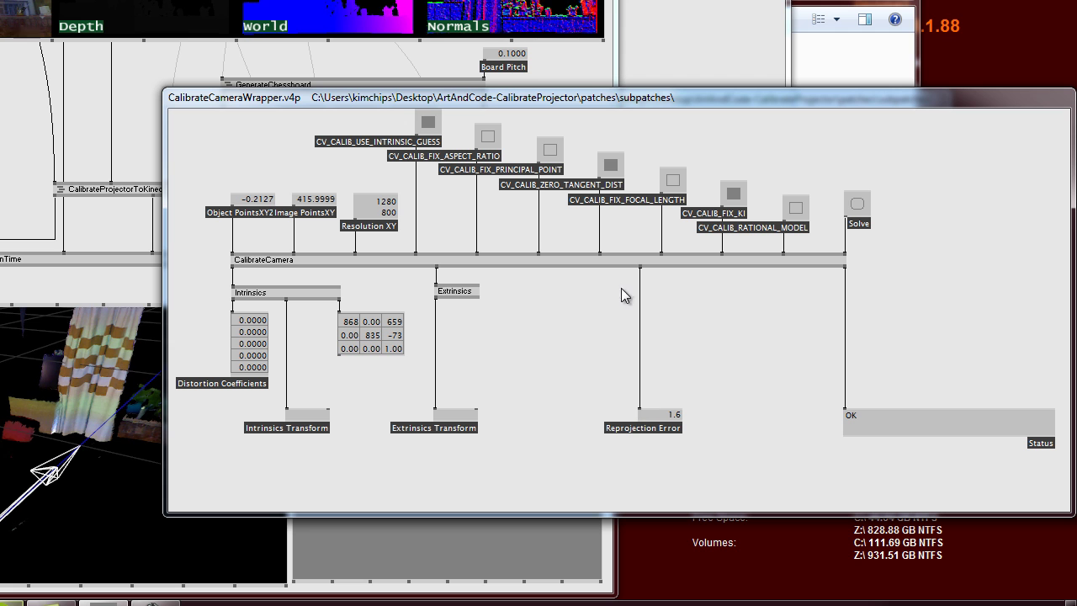
Inspect the CalibrateCamera results in the distortion coefficients, the camera matrix, and the Intrinsics and Extrinsics nodes with their transforms.
left_click(700, 263)
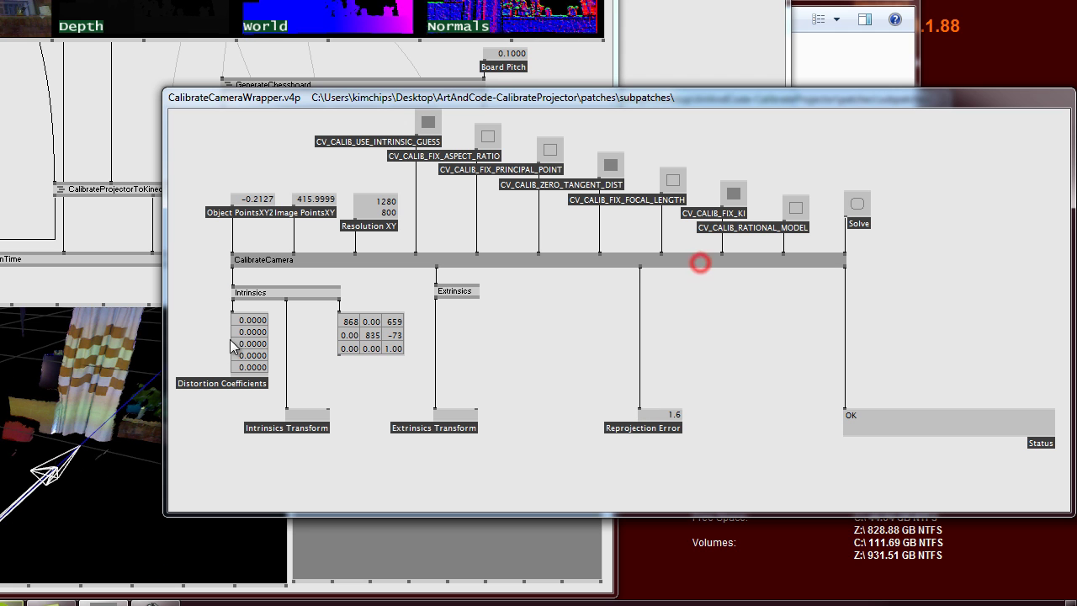
left_click(299, 340)
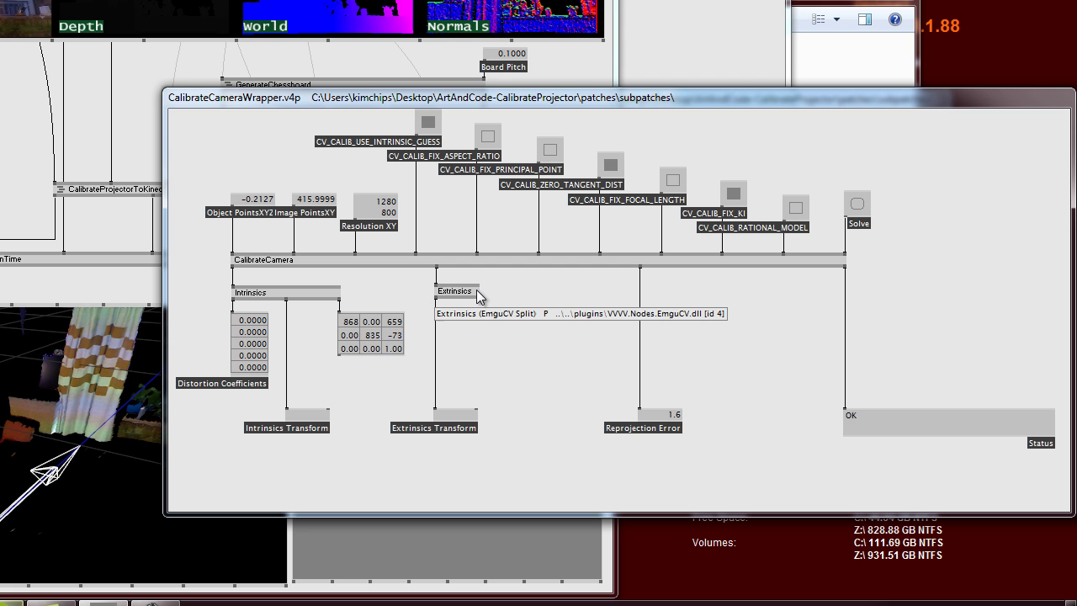
left_click(402, 286)
left_click_drag(274, 273, 453, 349)
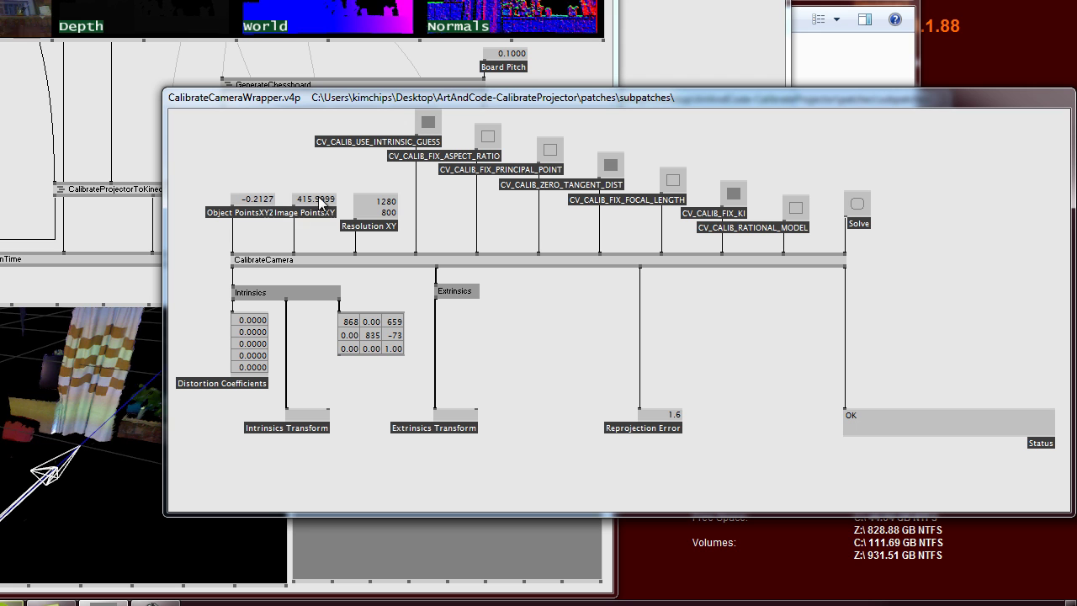
Inspect the Reprojection Error output and close the CalibrateCameraWrapper subpatch.
left_click(672, 358)
left_click_drag(696, 441, 515, 276)
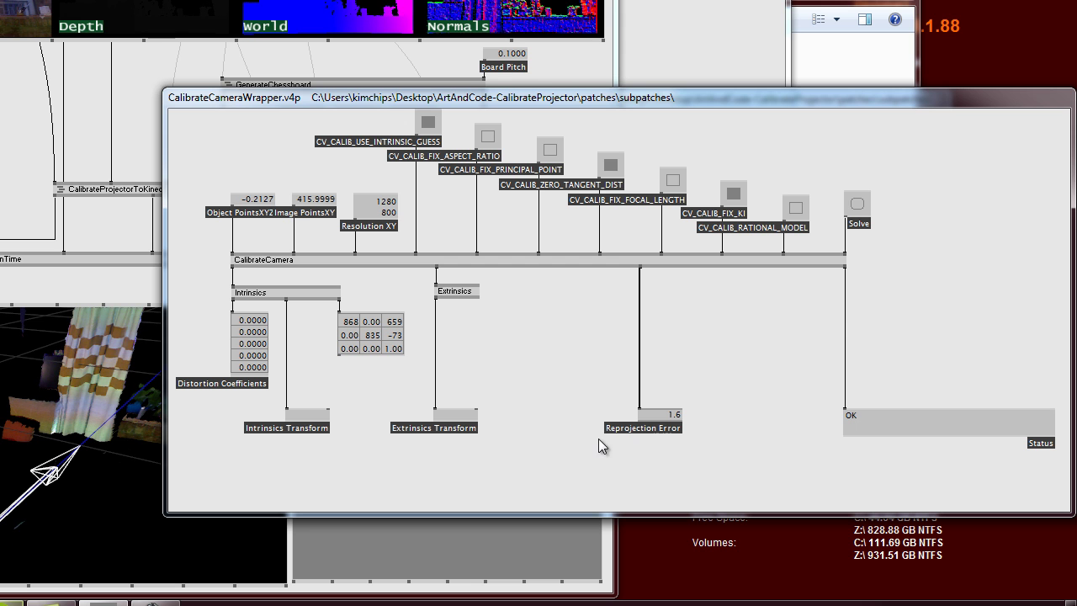
double_click(666, 356)
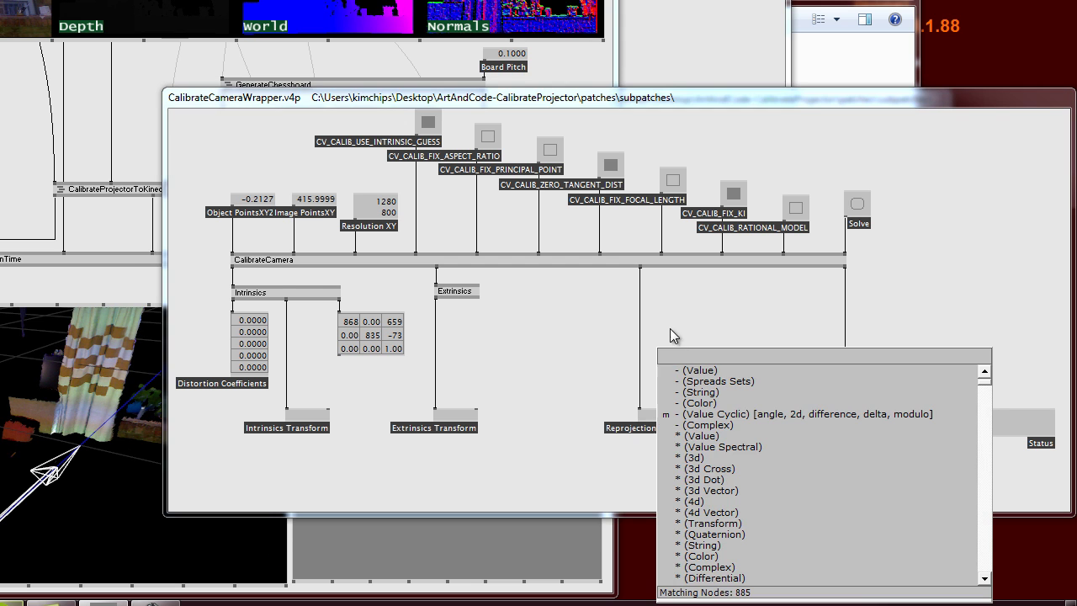
left_click(671, 325)
right_click(670, 325)
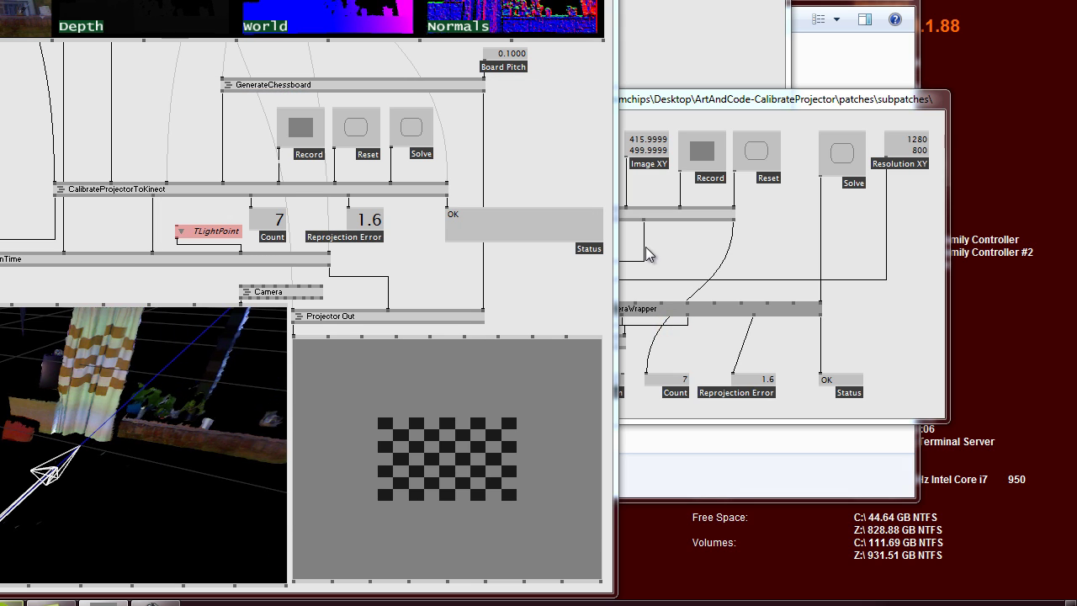
Align the Reprojection Error box beneath its CalibrateCameraWrapper output pin, and save and close the CalibrateProjectorToKinect subpatch.
left_click(649, 248)
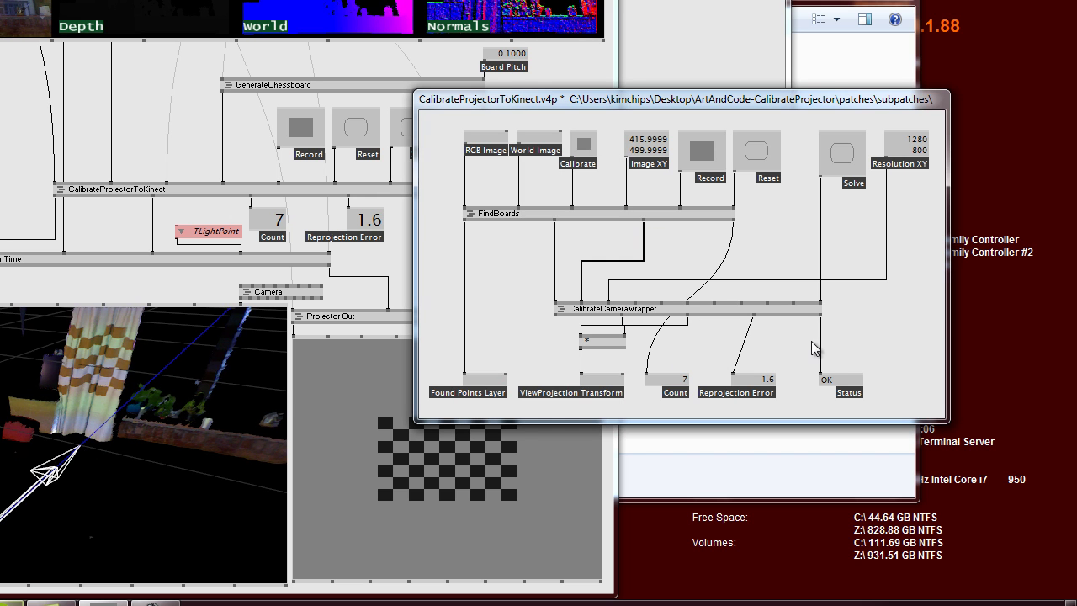
left_click(868, 339)
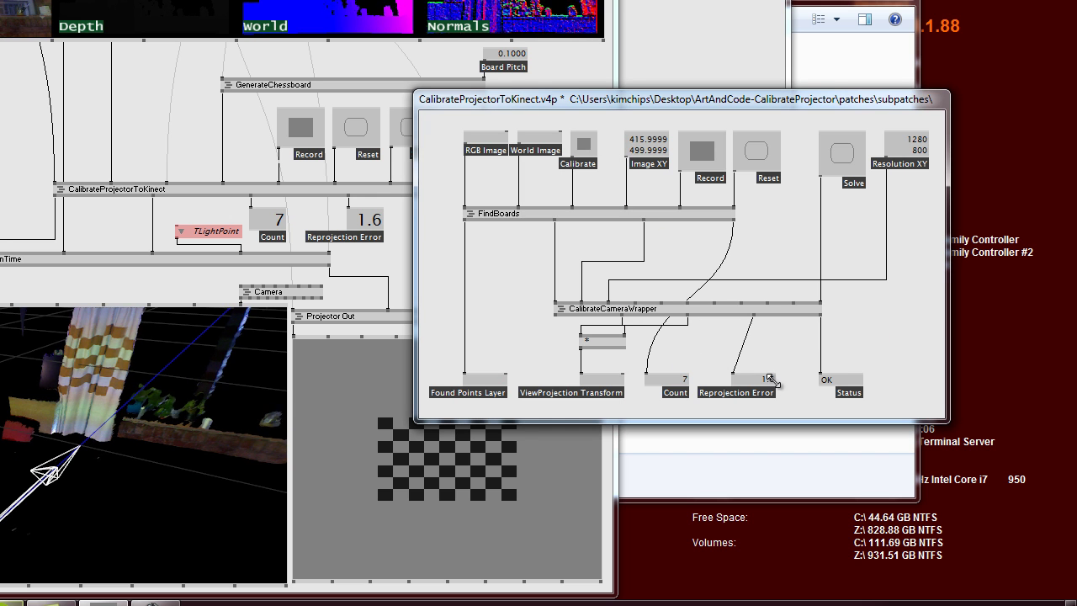
left_click_drag(769, 377, 767, 381)
key("ctrl+s")
key("ctrl+w")
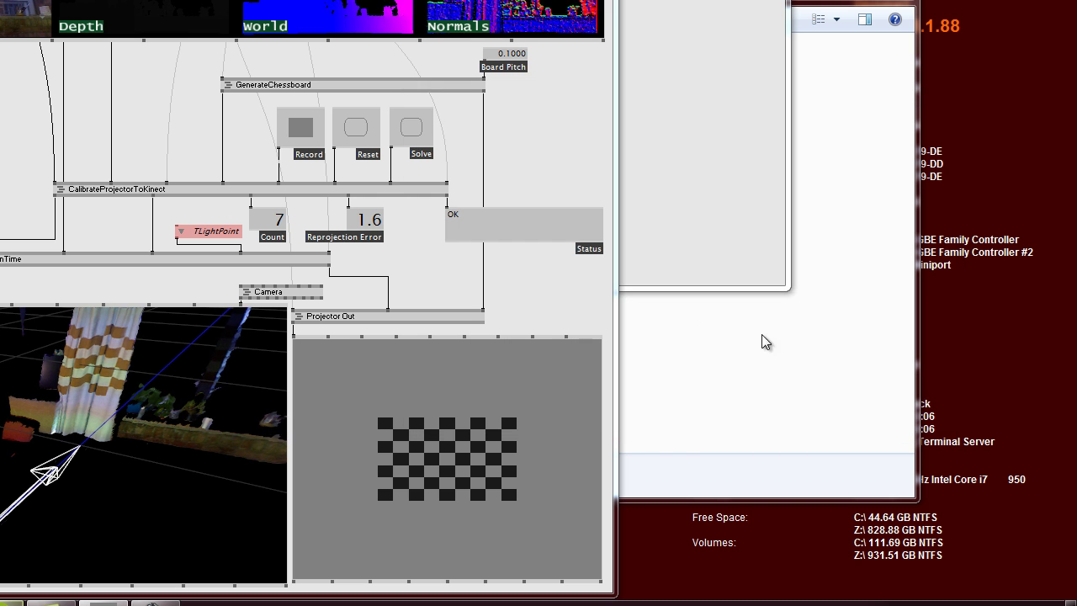
Reopen CalibrateProjectorToKinect, inspect how the multiply node combines the two CalibrateCameraWrapper transforms into ViewProjection Transform, and close the subpatch.
left_click(519, 286)
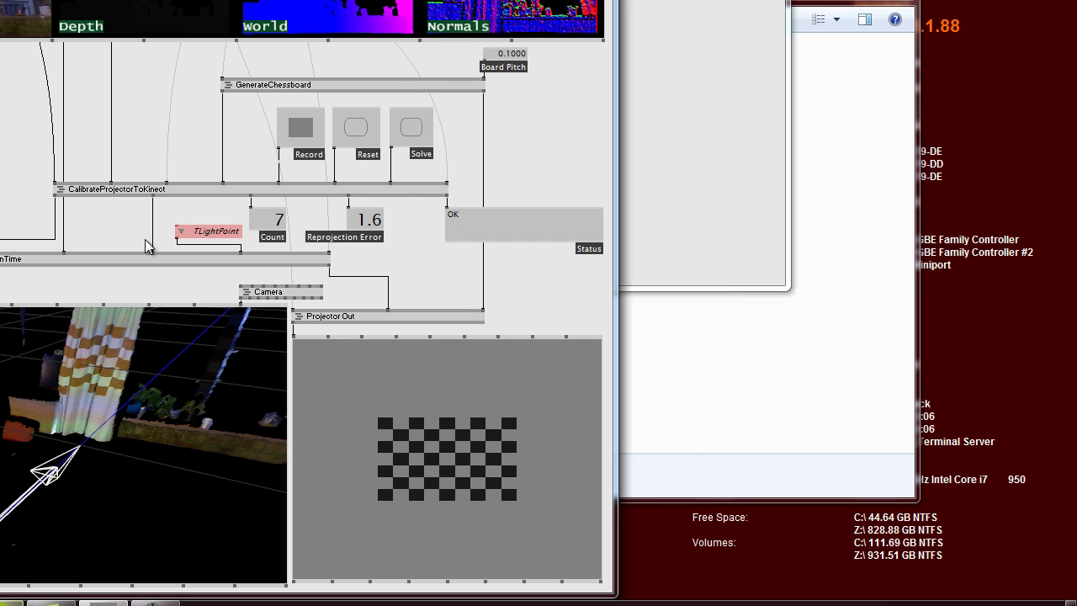
right_click(166, 193)
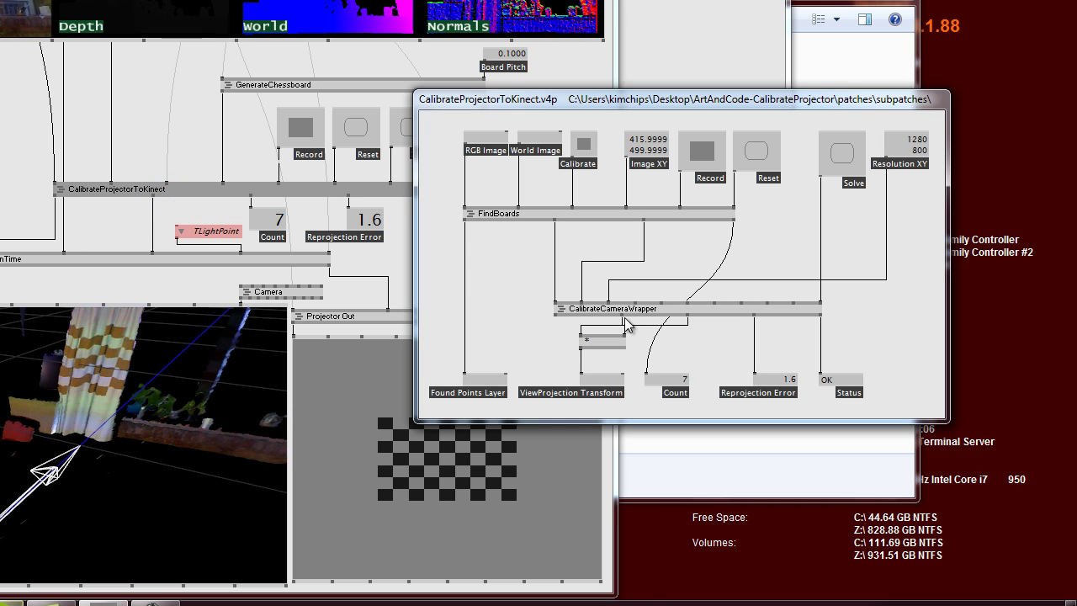
left_click(687, 318)
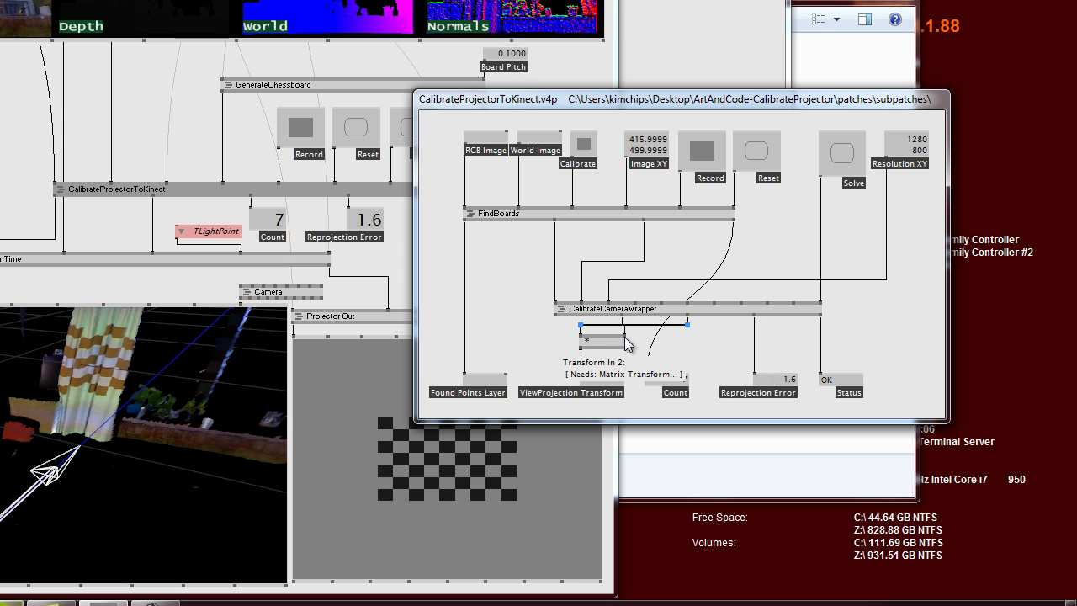
left_click(625, 334)
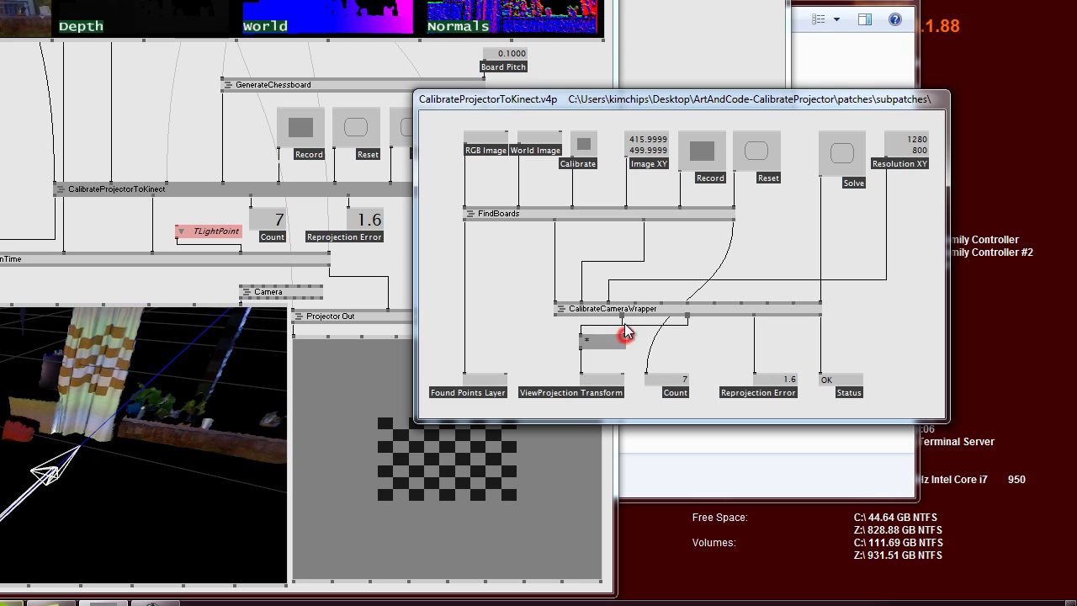
right_click(510, 352)
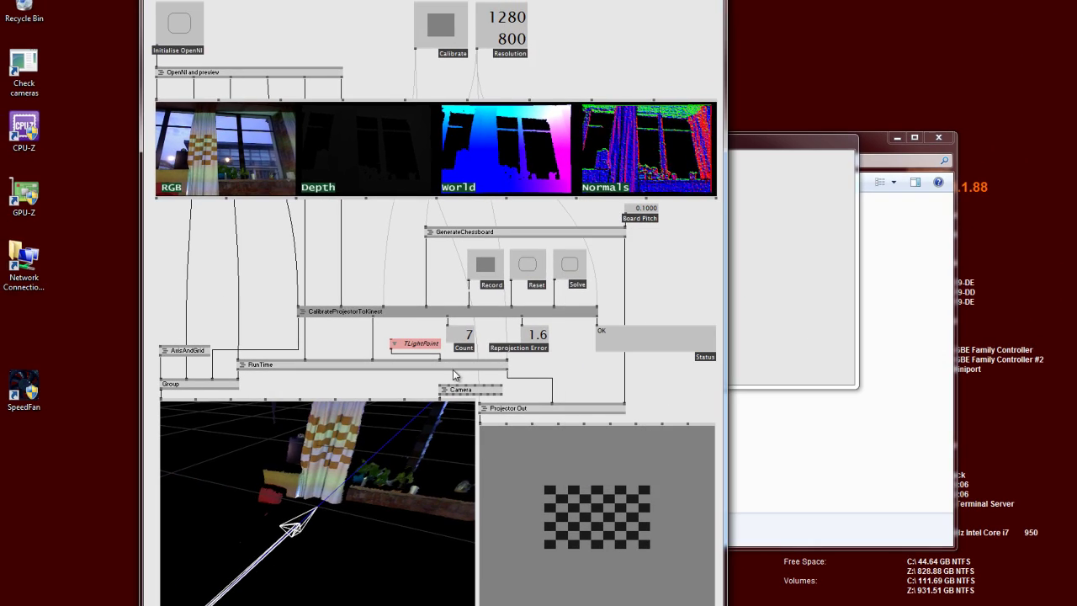
Follow the link from CalibrateProjectorToKinect into the RunTime node and open the RunTime subpatch.
left_click(379, 360)
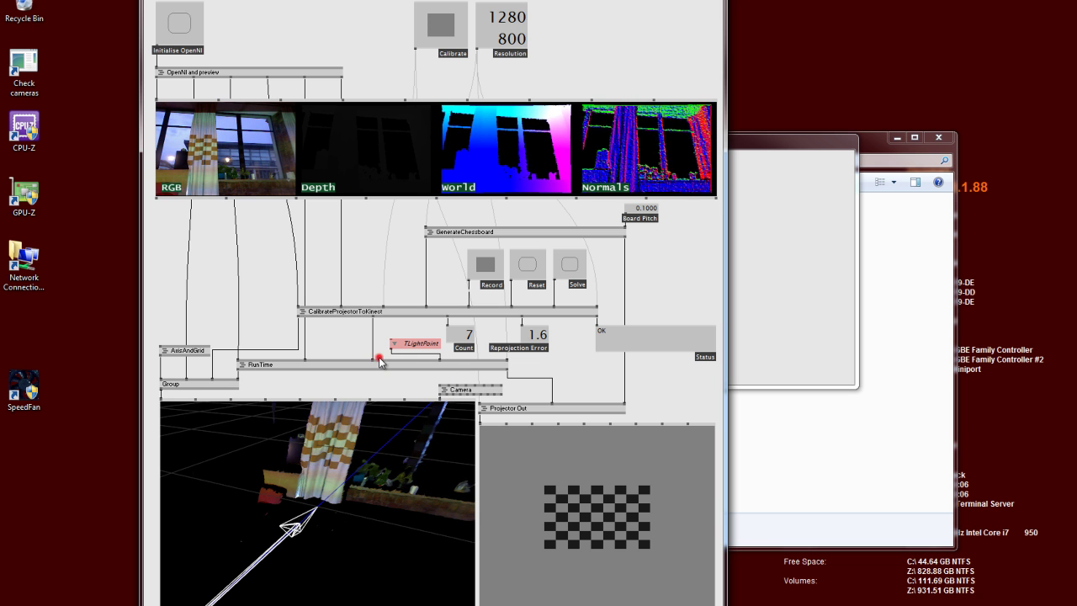
left_click(380, 364)
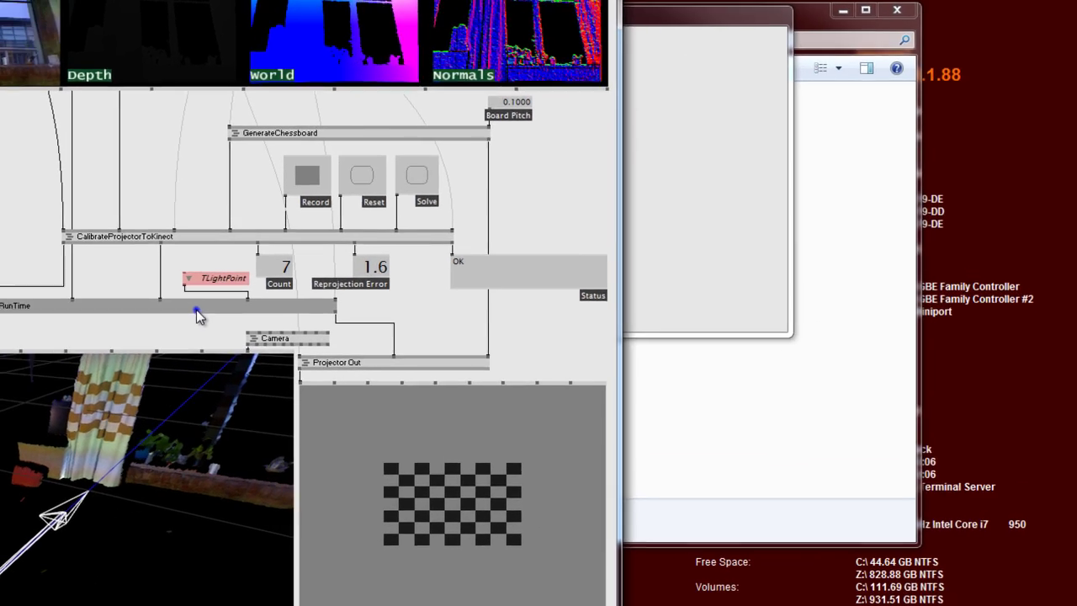
right_click(357, 352)
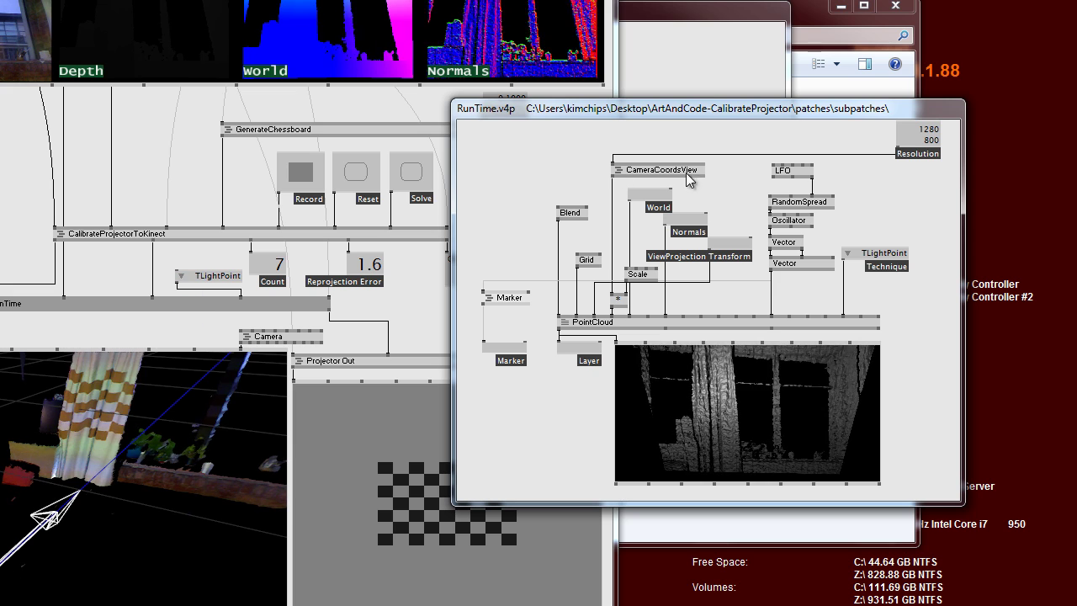
Trace how ViewProjection Transform, World and CameraCoordsView feed the PointCloud node and its renderer in RunTime.
left_click(684, 280)
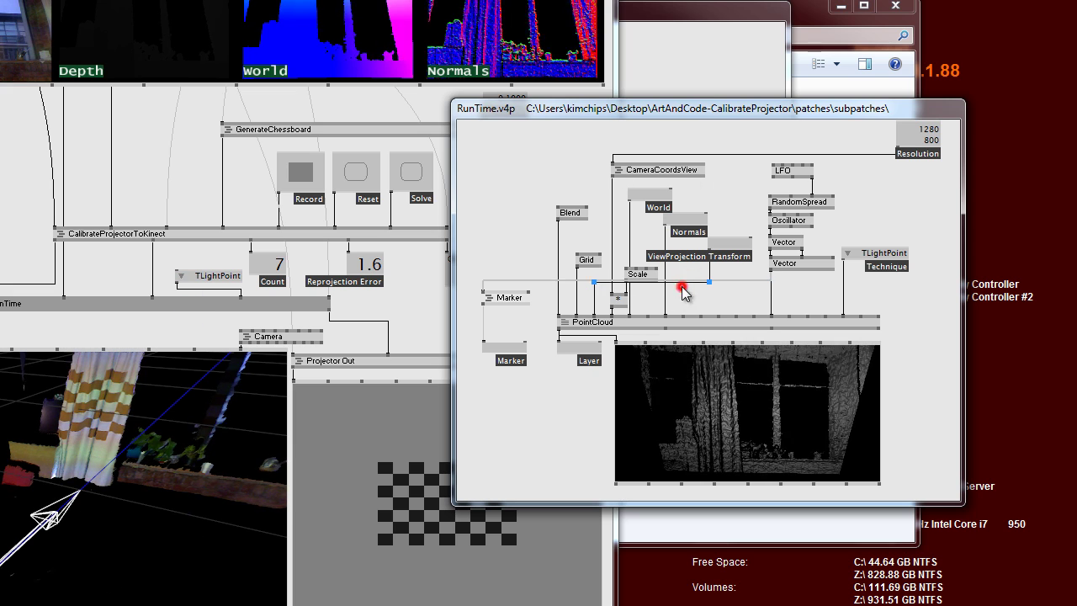
left_click(588, 295)
left_click(711, 249)
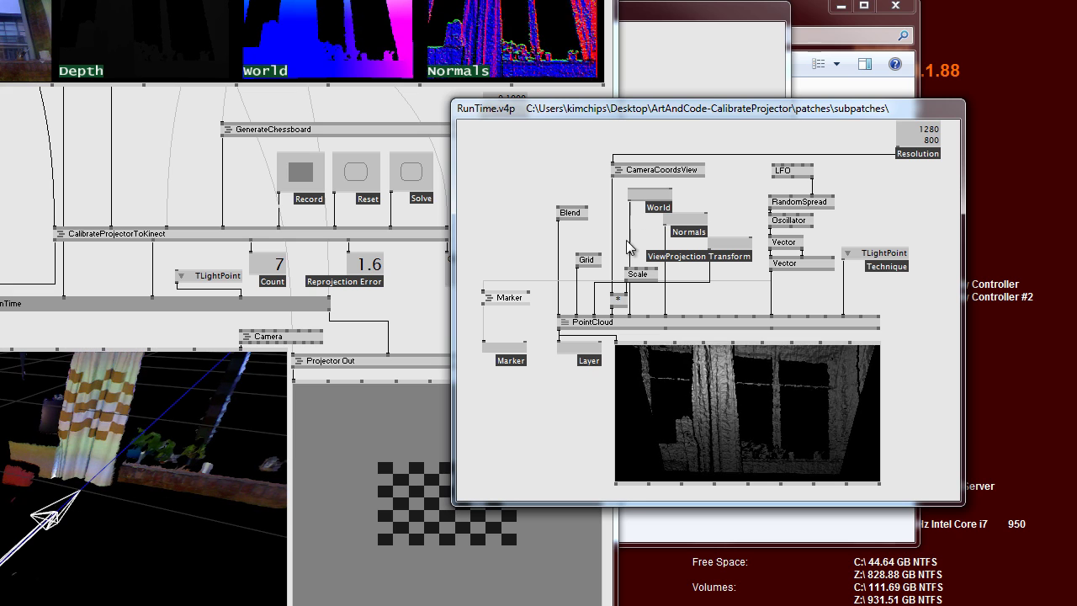
left_click(619, 181)
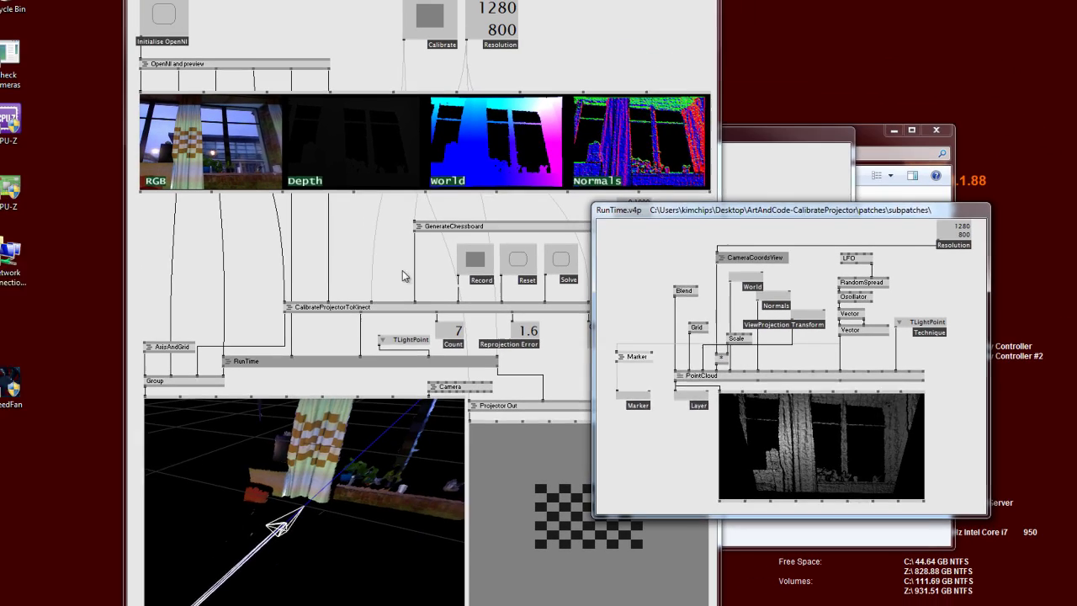
Set the RunTime technique to TNormals in the main patch and turn off Calibrate to send the point cloud to the projector.
left_click(173, 209)
right_click(411, 344)
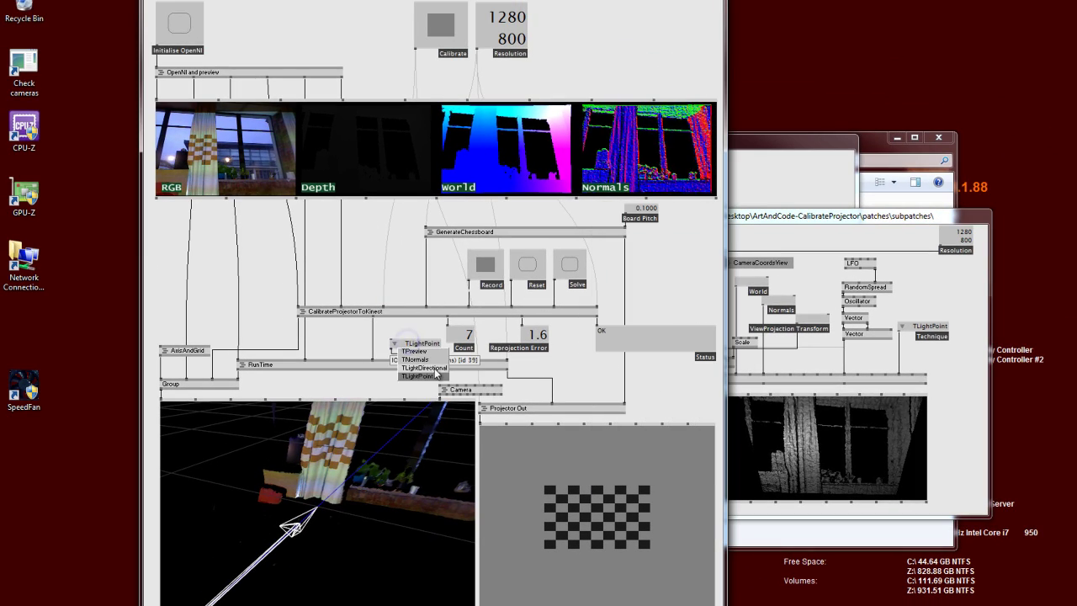
left_click(431, 359)
left_click(951, 441)
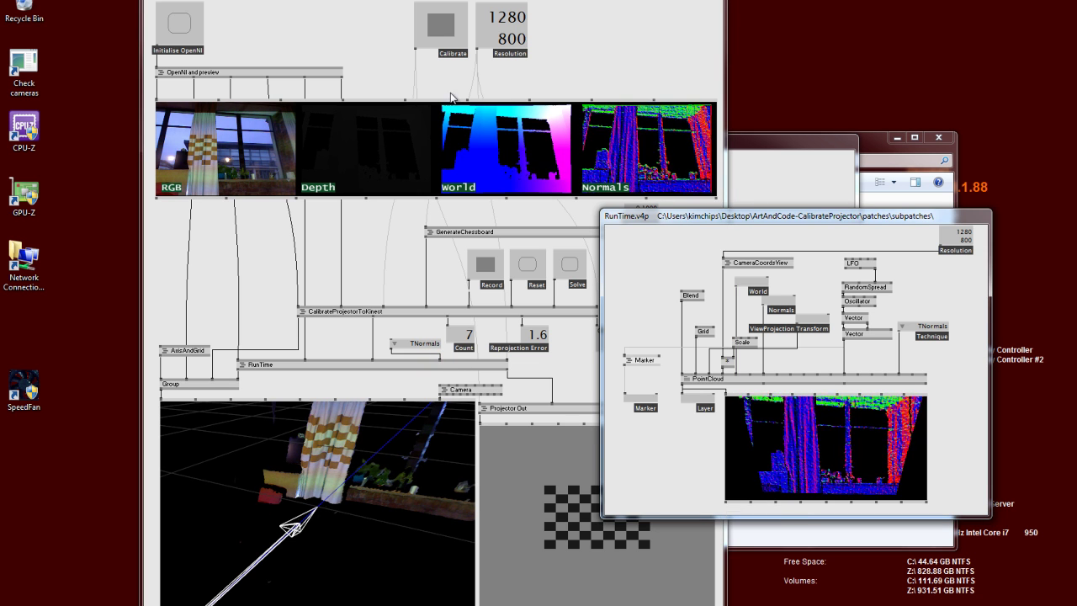
left_click(450, 34)
left_click(443, 26)
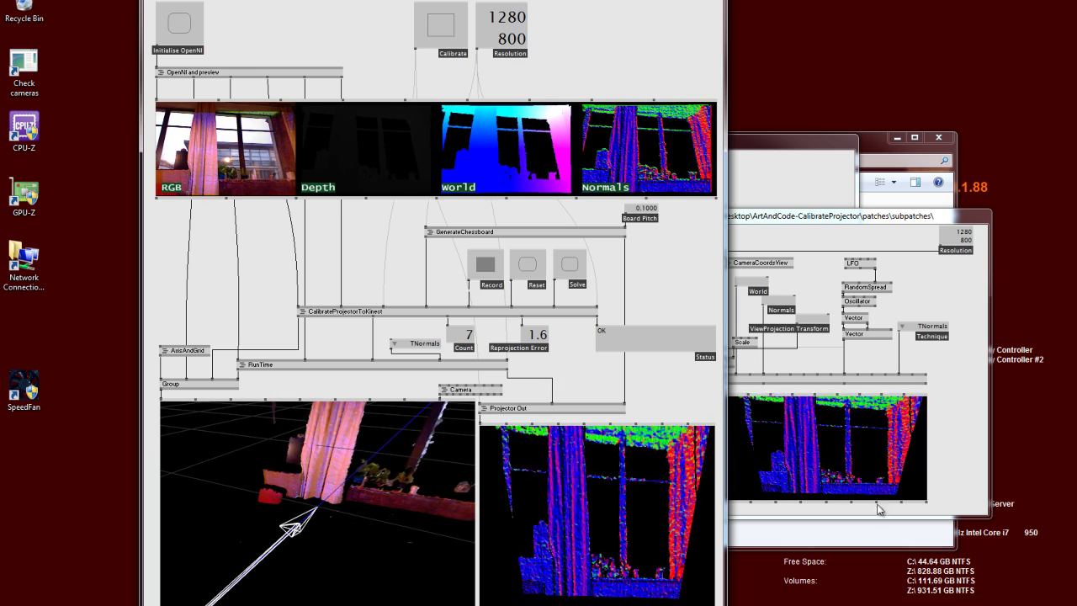
Examine the PointCloud preview and the Technique and ViewProjection Transform inputs in the RunTime subpatch.
left_click(968, 377)
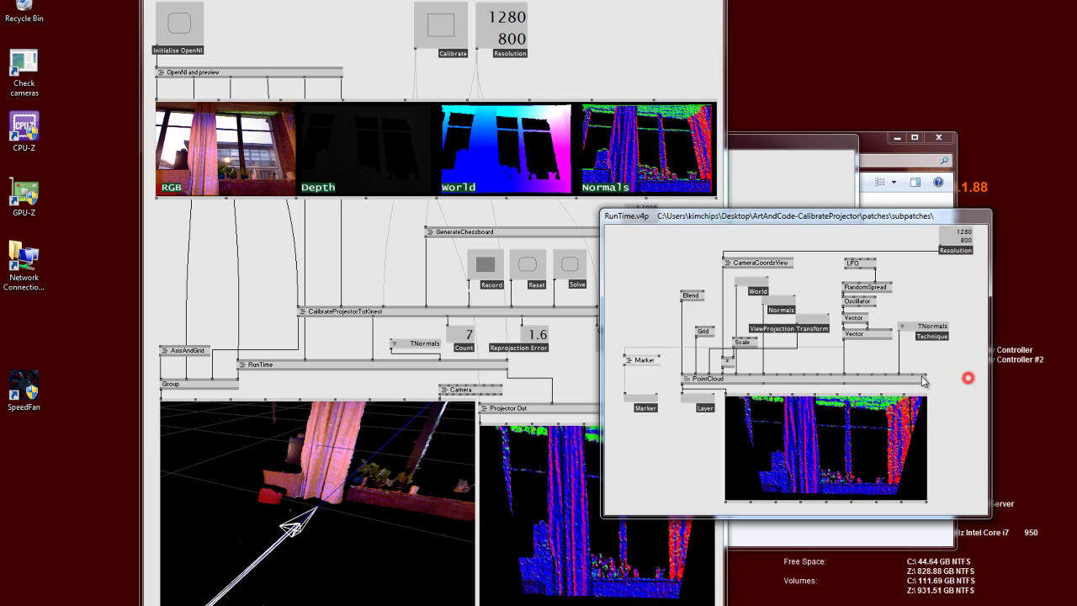
left_click(920, 311)
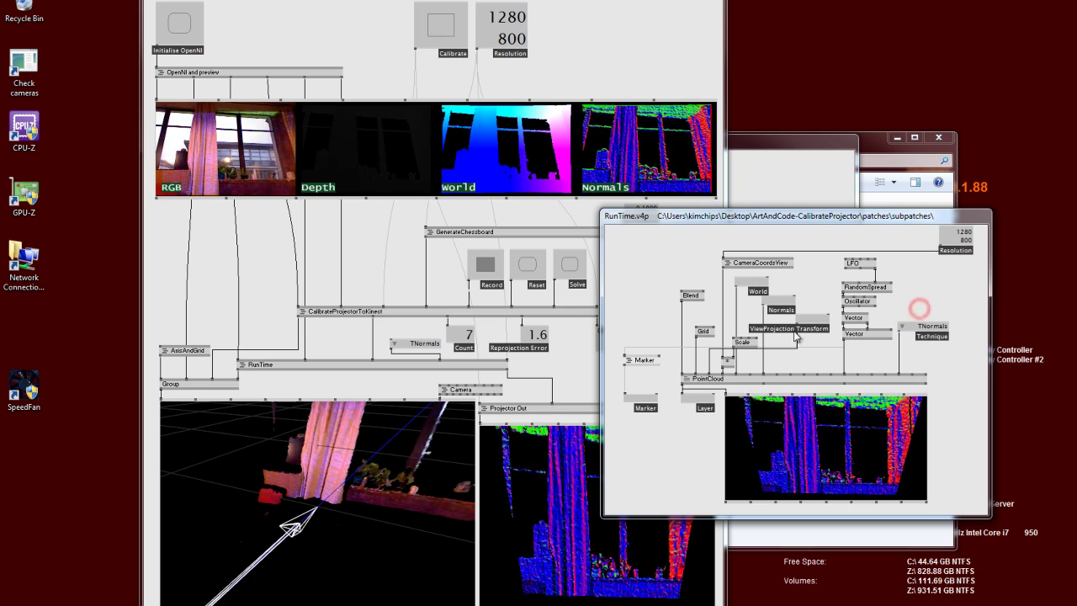
left_click(925, 325)
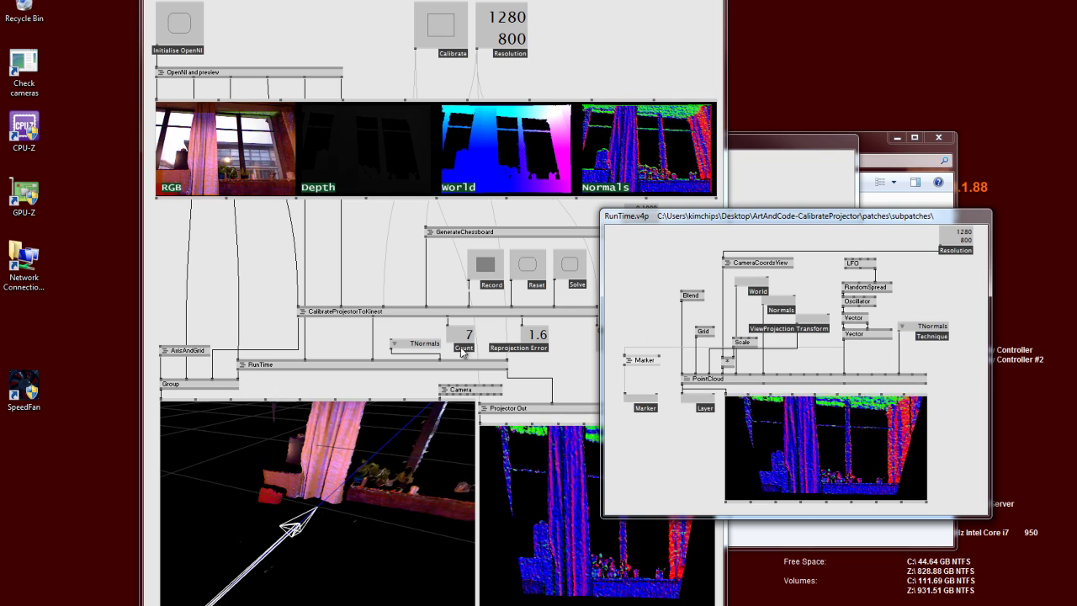
Try the TPreview technique in the main patch and switch the RunTime technique to TLightDirectional.
left_click(417, 345)
right_click(429, 351)
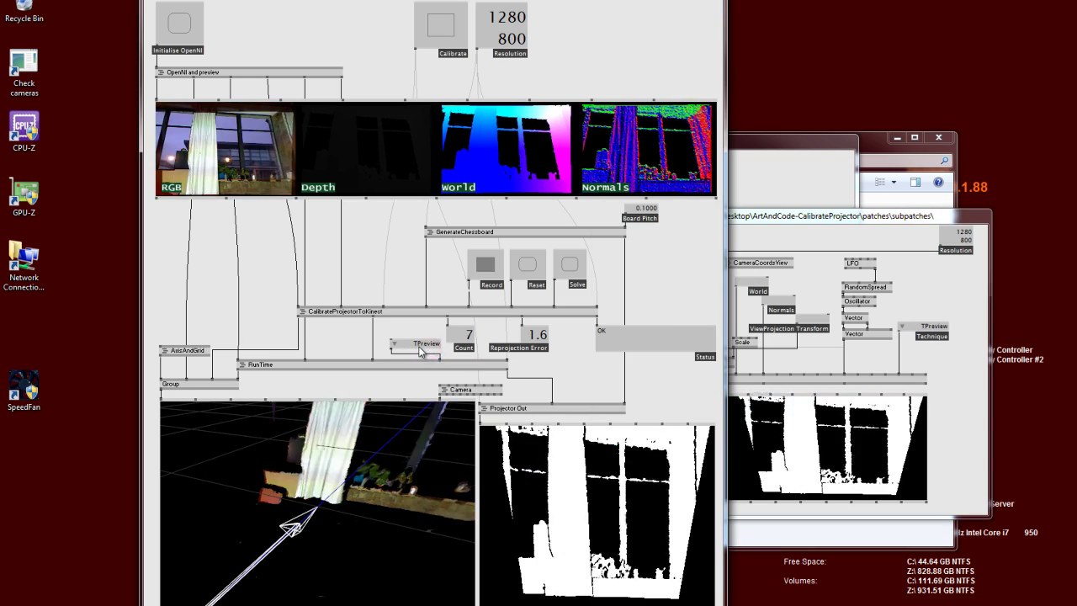
left_click(429, 367)
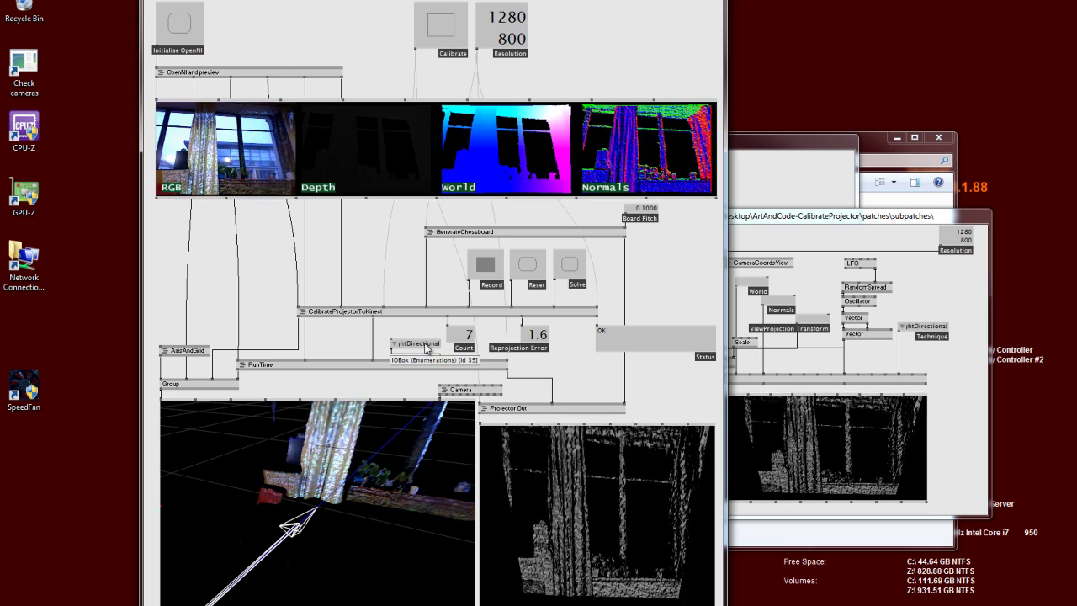
Set the RunTime technique to TLightPoint and inspect the LightPosition XYZ input of PointCloud in the RunTime subpatch.
left_click(427, 346)
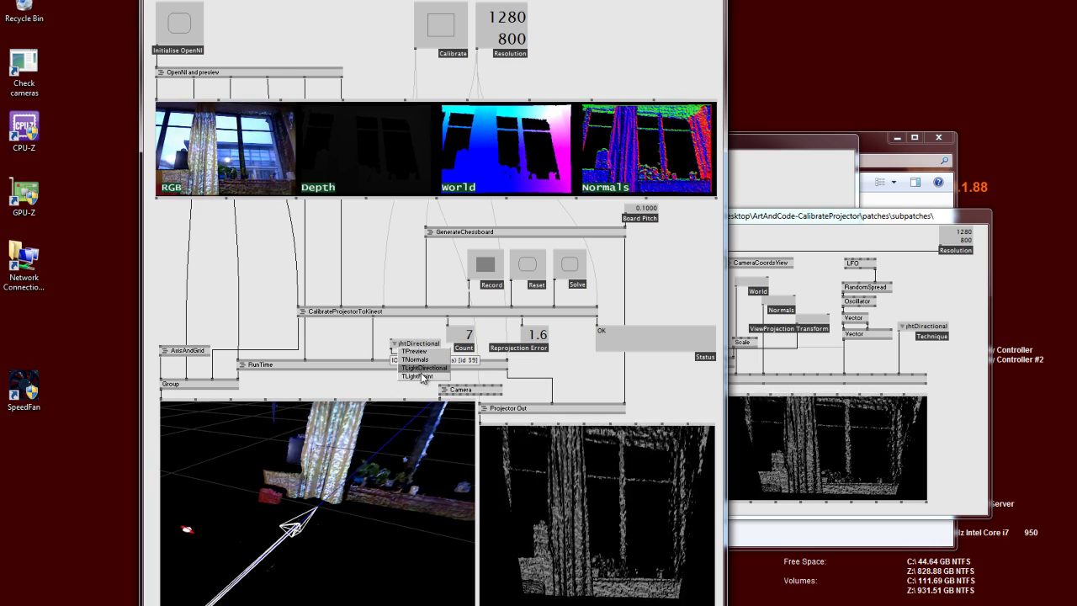
left_click(420, 376)
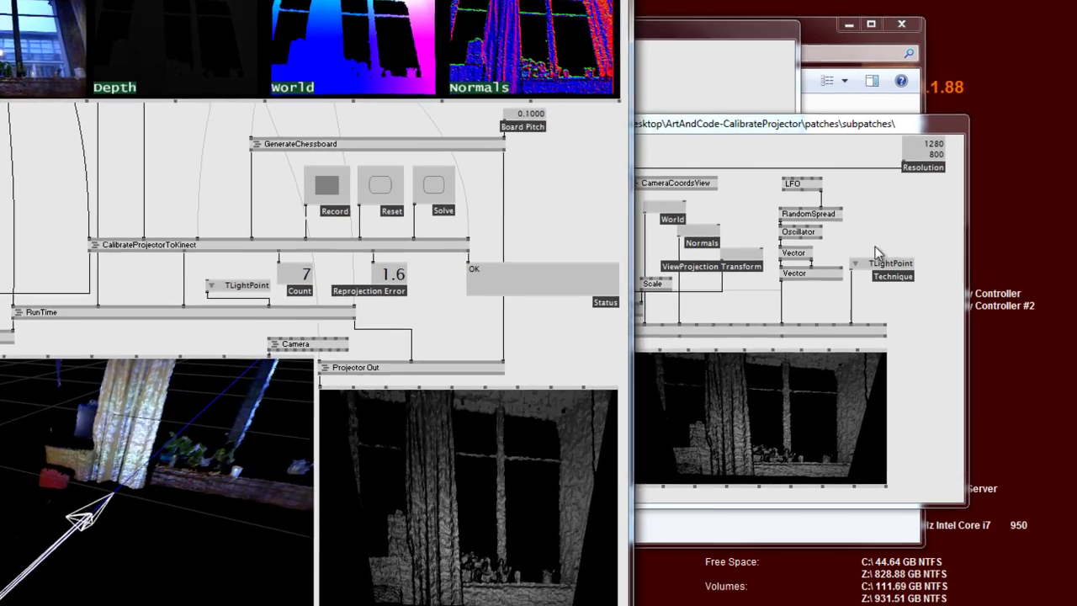
left_click(914, 294)
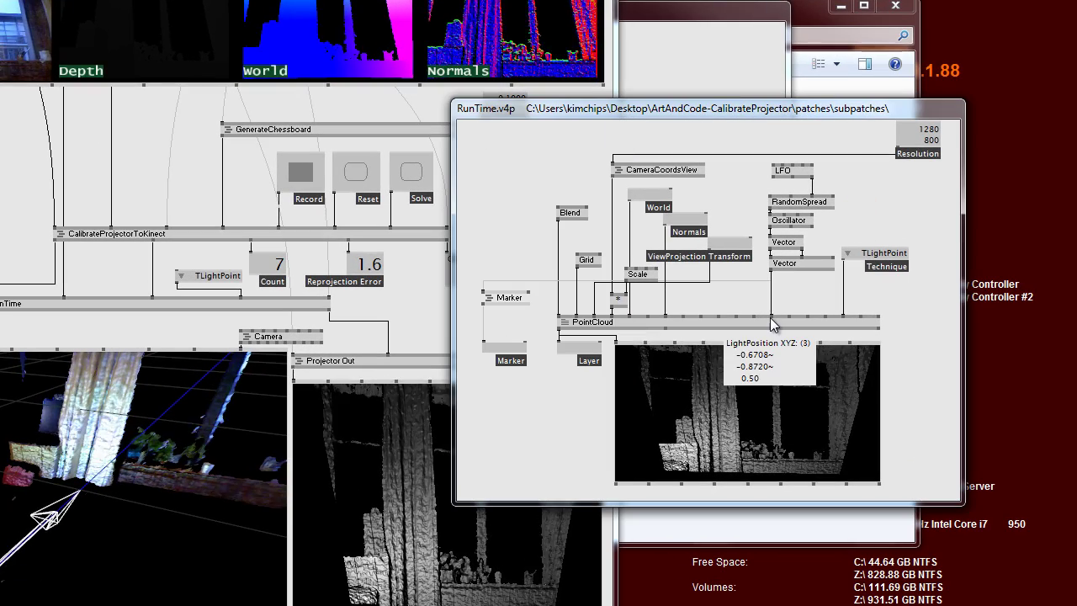
left_click(769, 301)
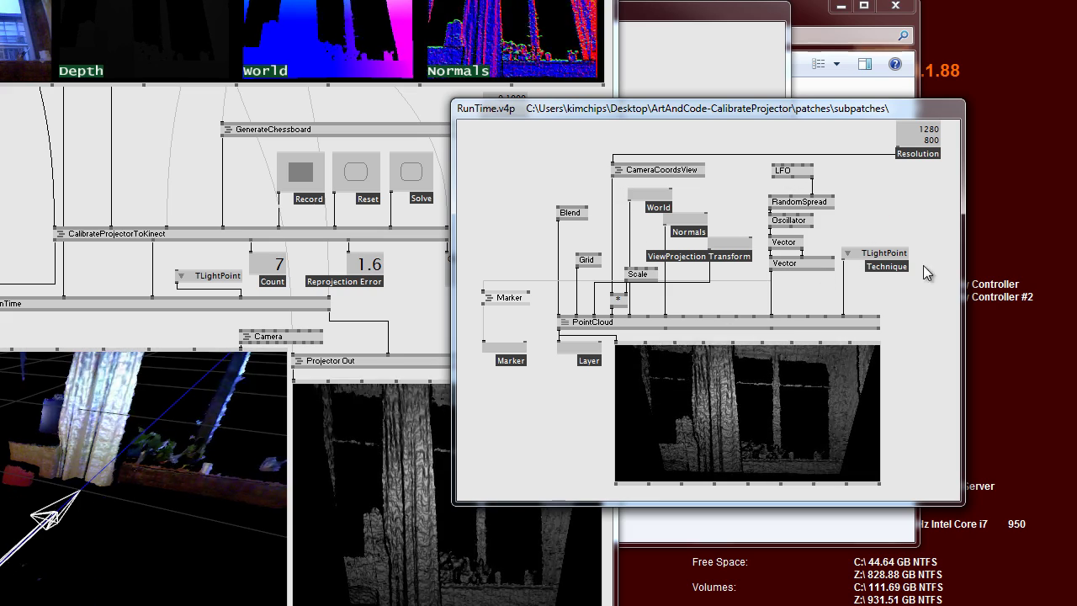
left_click(901, 219)
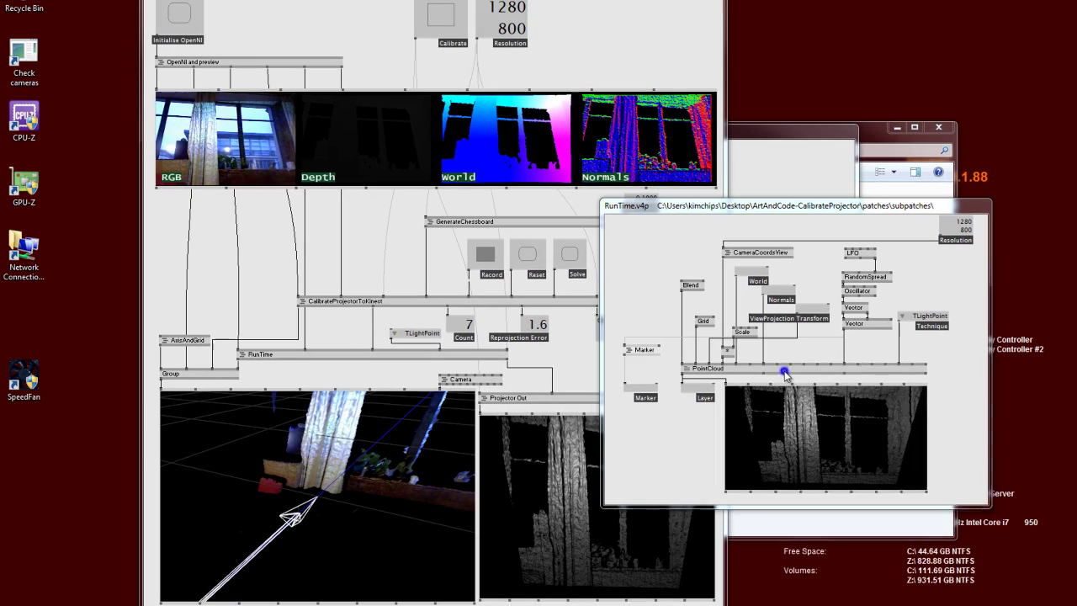
Open the PointCloud effect's code, examine the body of the PSLightPoint pixel shader, and close the code.
right_click(761, 321)
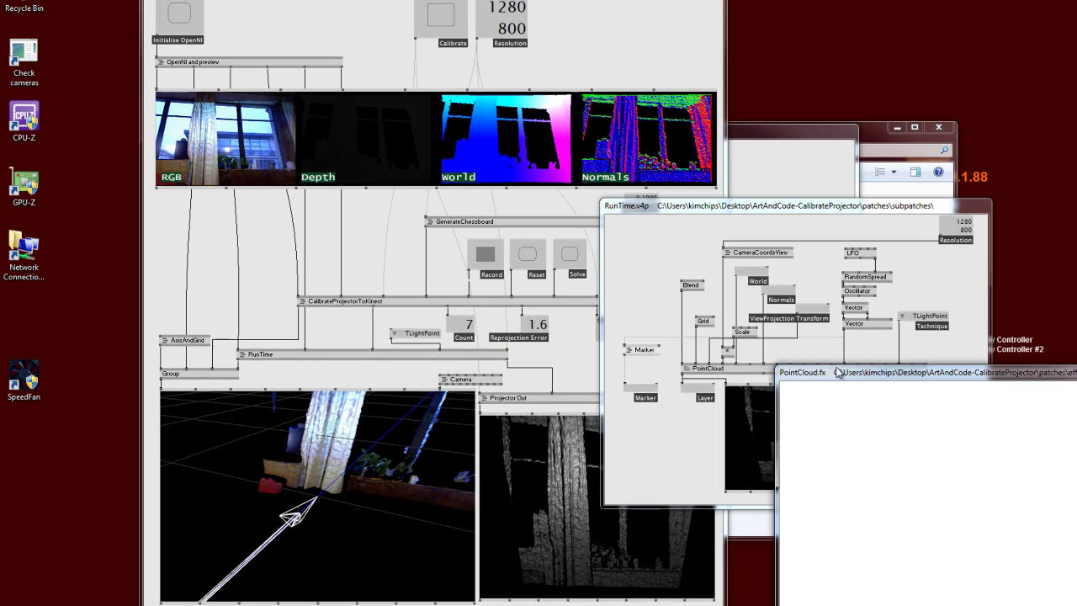
left_click_drag(841, 376, 708, 129)
left_click(916, 330)
scroll(815, 461, "down", 16)
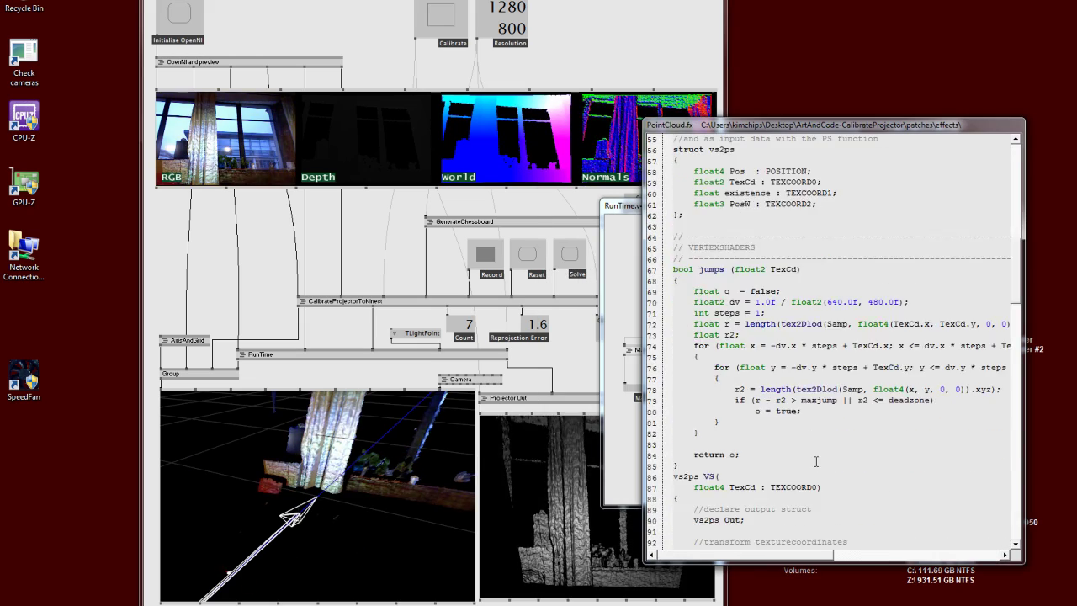
scroll(725, 305, "down", 15)
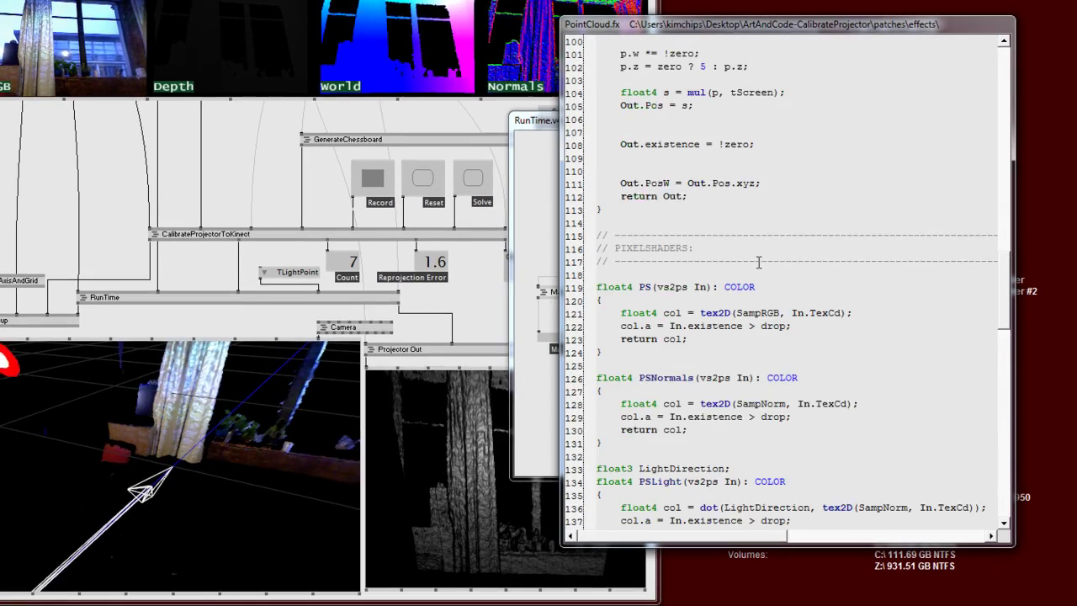
scroll(758, 263, "down", 4)
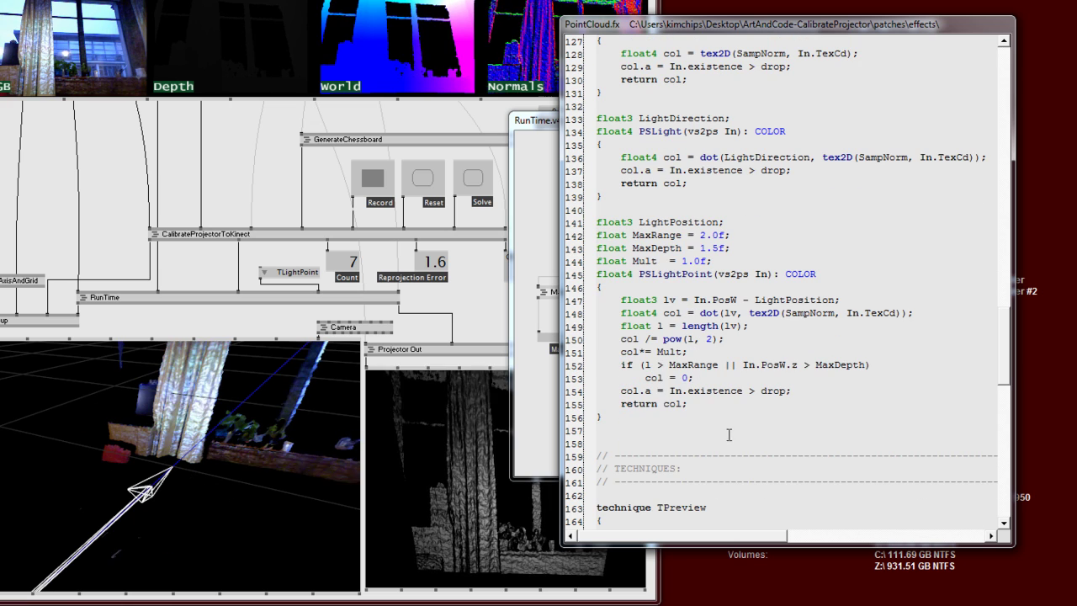
left_click_drag(708, 400, 555, 304)
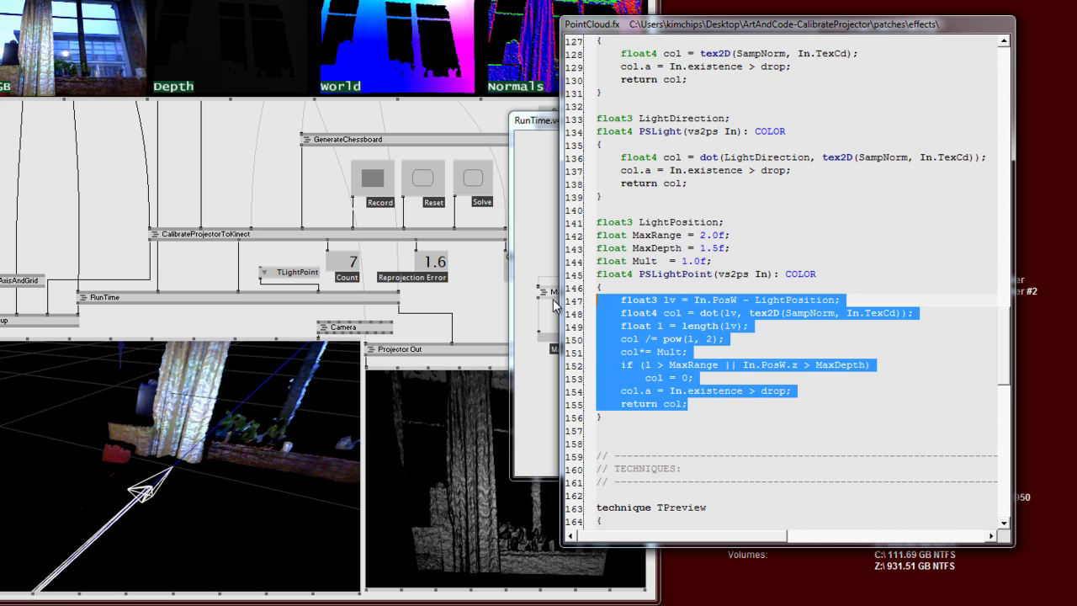
left_click(791, 336)
scroll(791, 337, "up", 8)
key("ctrl+w")
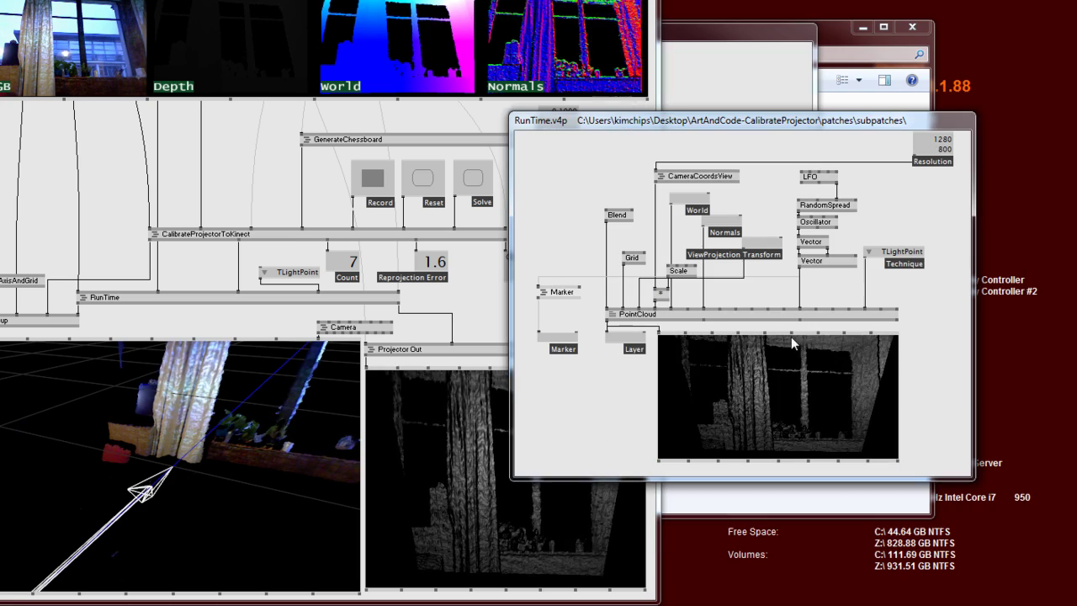
Open the OpenNI and preview subpatch and go down through OpenNI into DepthToWorldAndNormals.
right_click(563, 221)
right_click(336, 557)
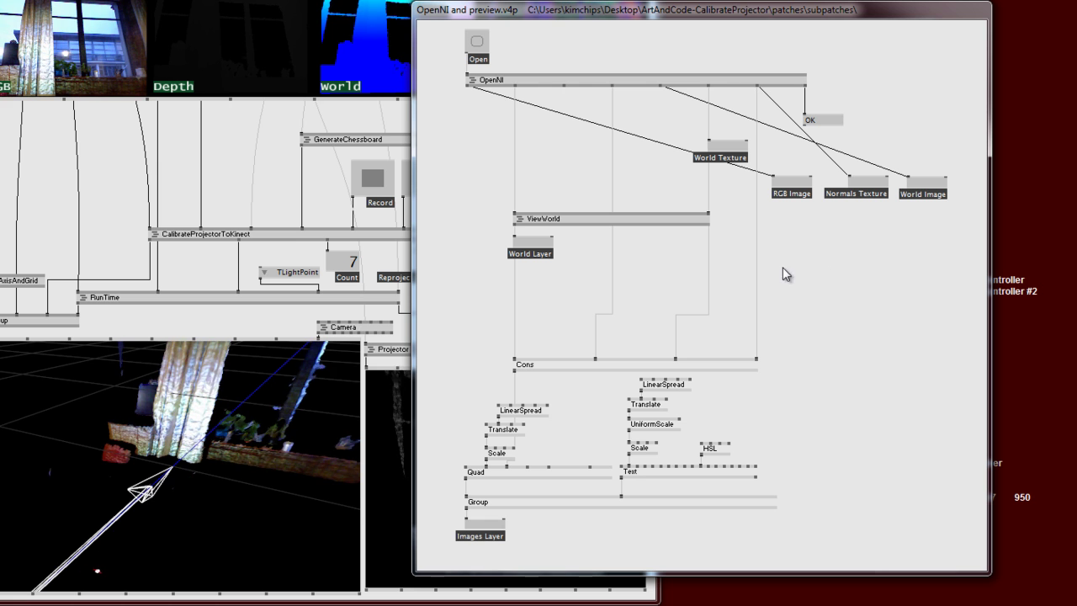
left_click(570, 80)
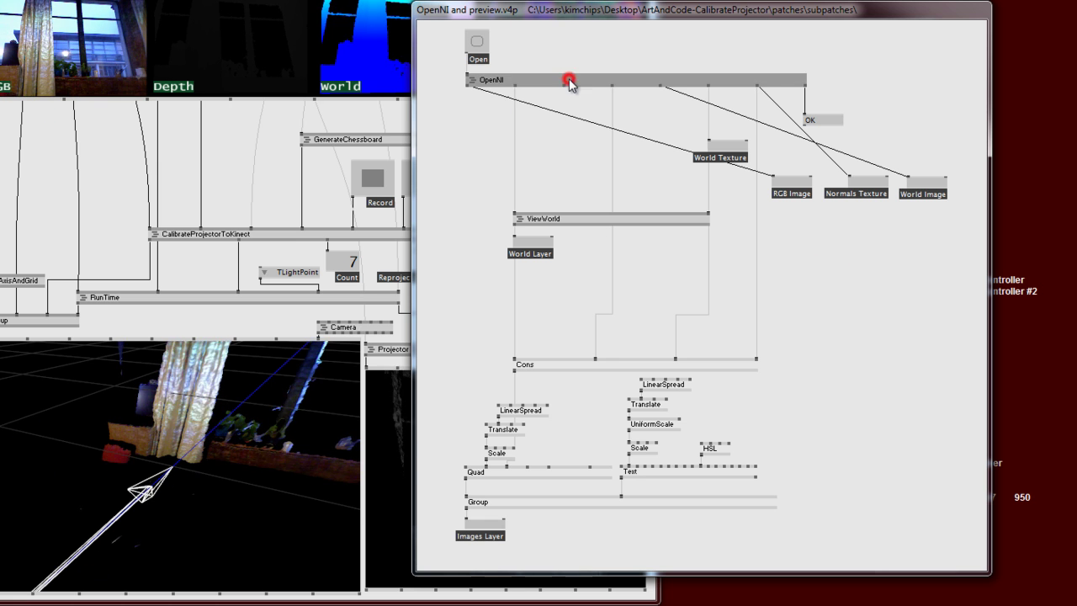
right_click(581, 82)
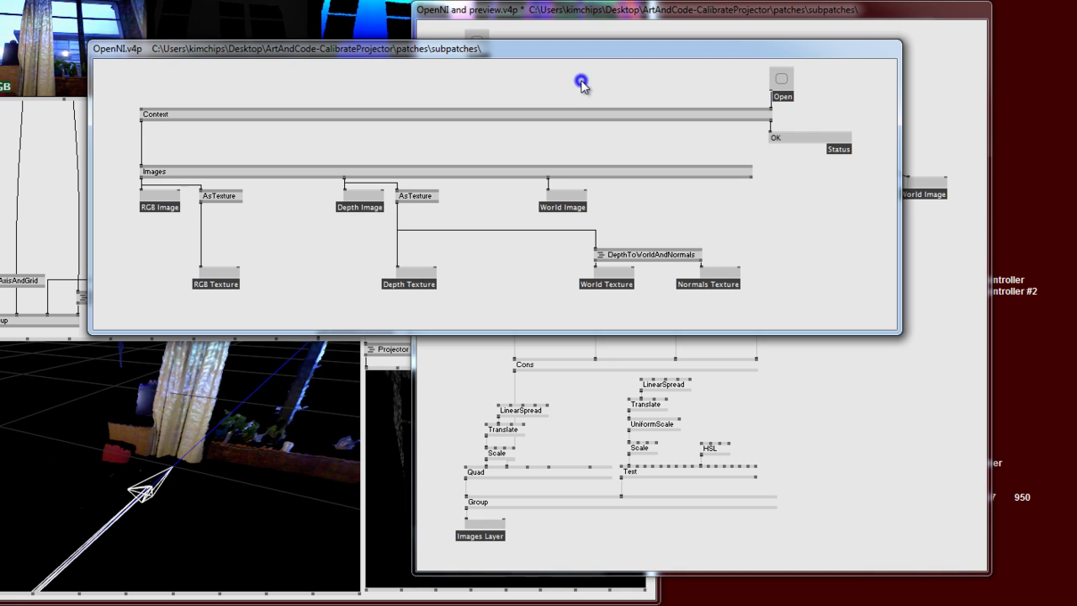
right_click(627, 258)
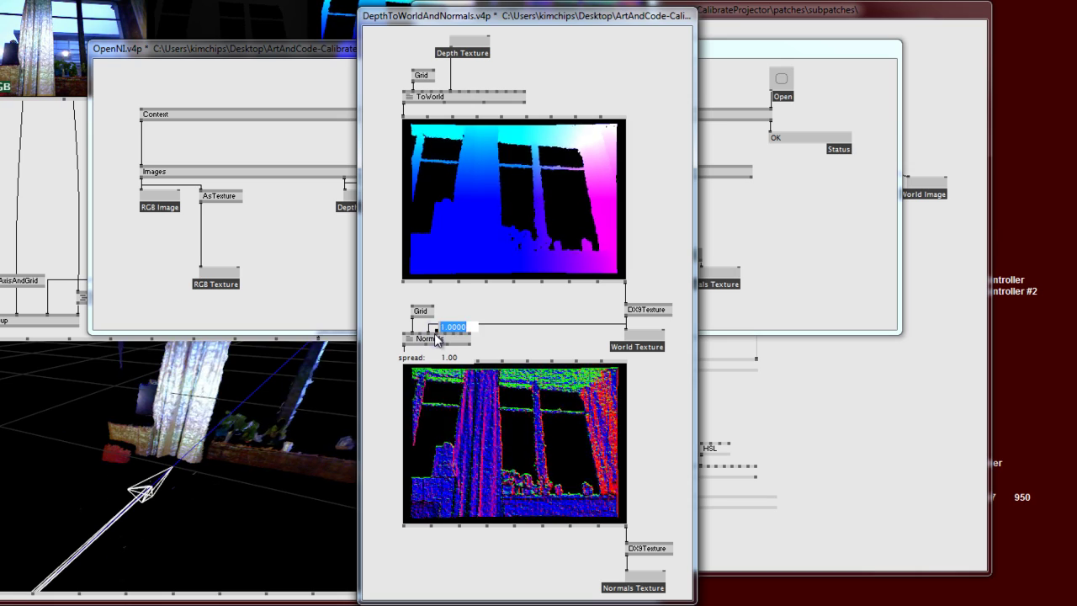
Try different spread values on the Normals node, including 1, and save the DepthToWorldAndNormals patch.
key("Return")
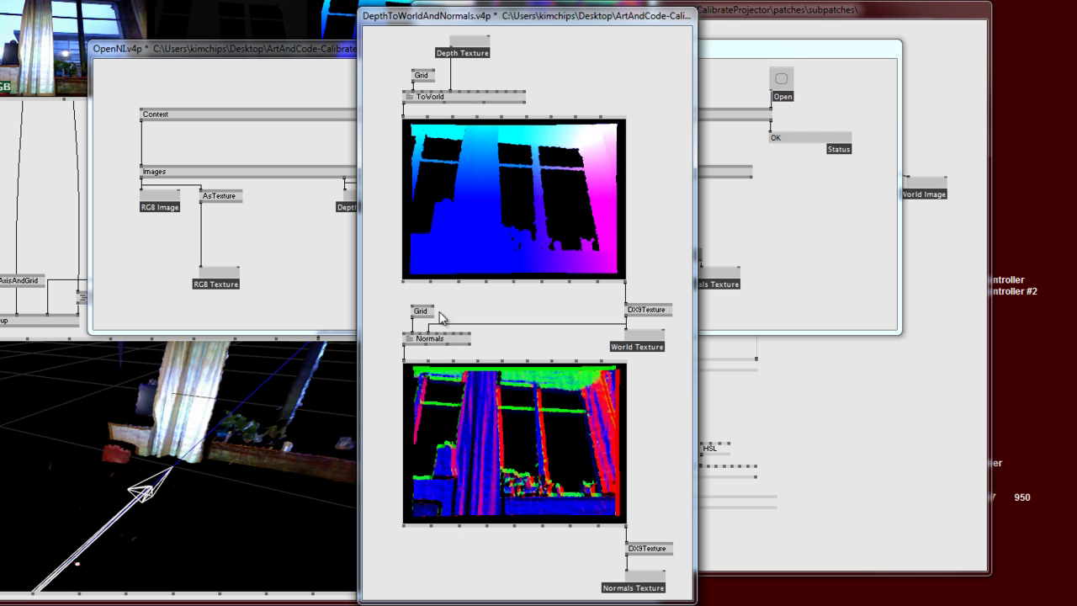
type("1")
key("Return")
left_click_drag(437, 335, 426, 249)
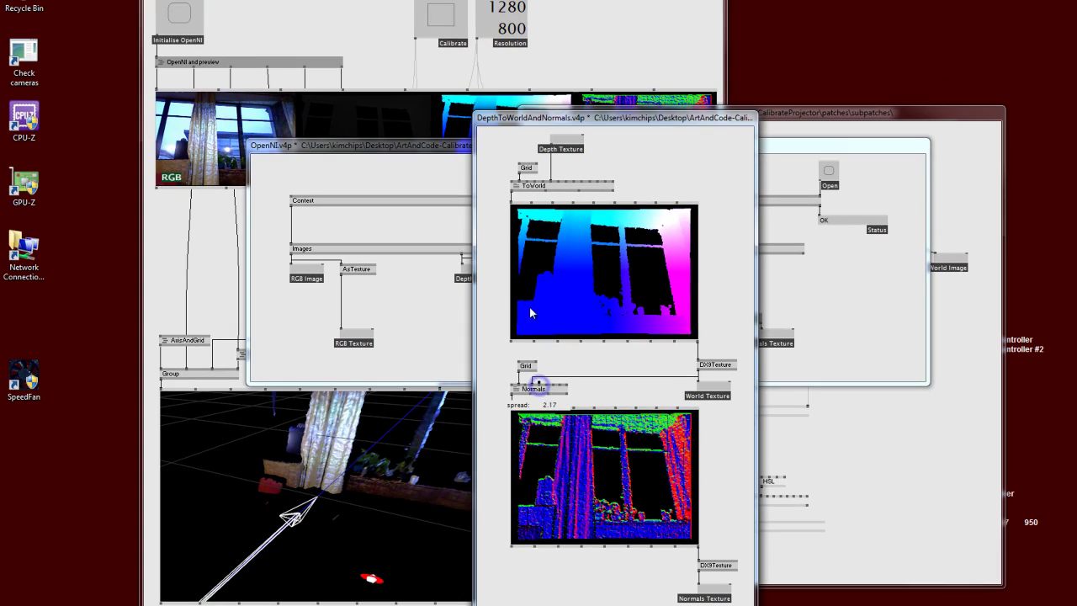
left_click_drag(530, 312, 526, 210)
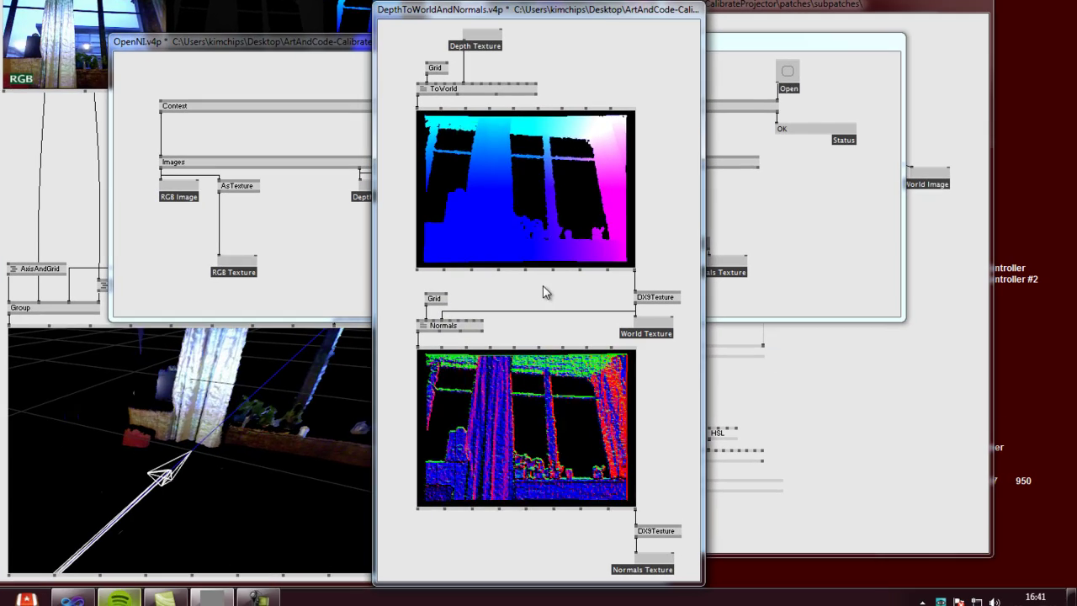
left_click(617, 358)
key("ctrl+s")
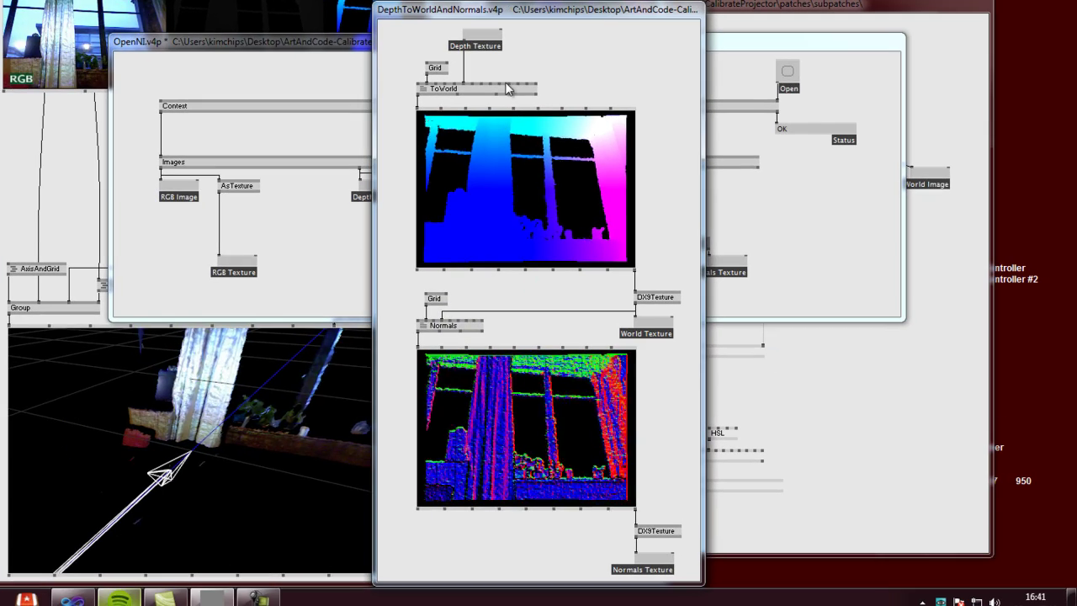
Open the ToWorld effect's code and highlight the camera constants and world function in its pixel shader section.
left_click(468, 86)
right_click(480, 90)
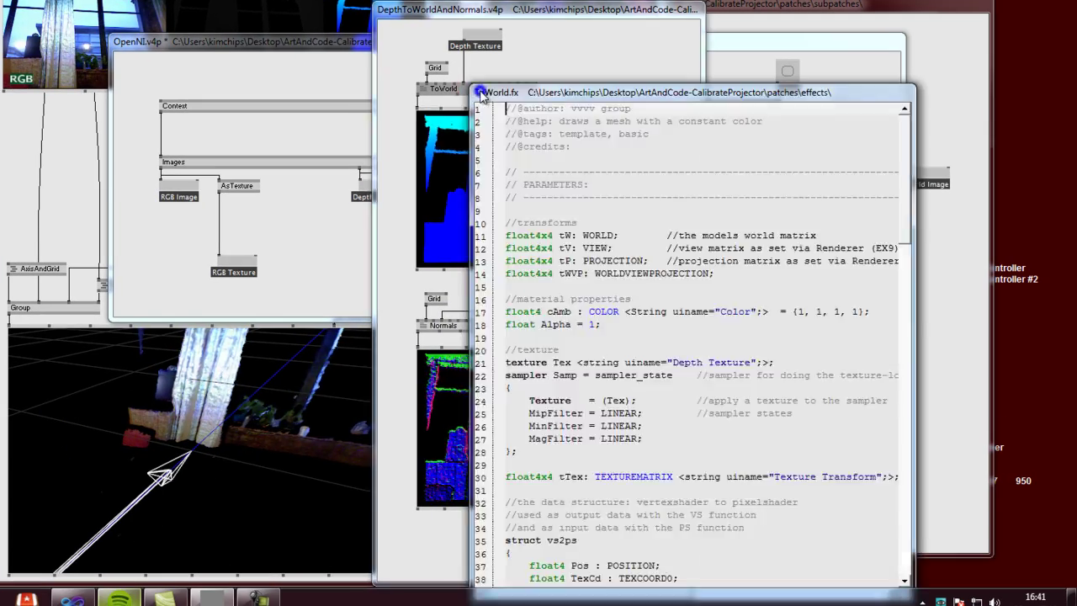
scroll(642, 396, "down", 20)
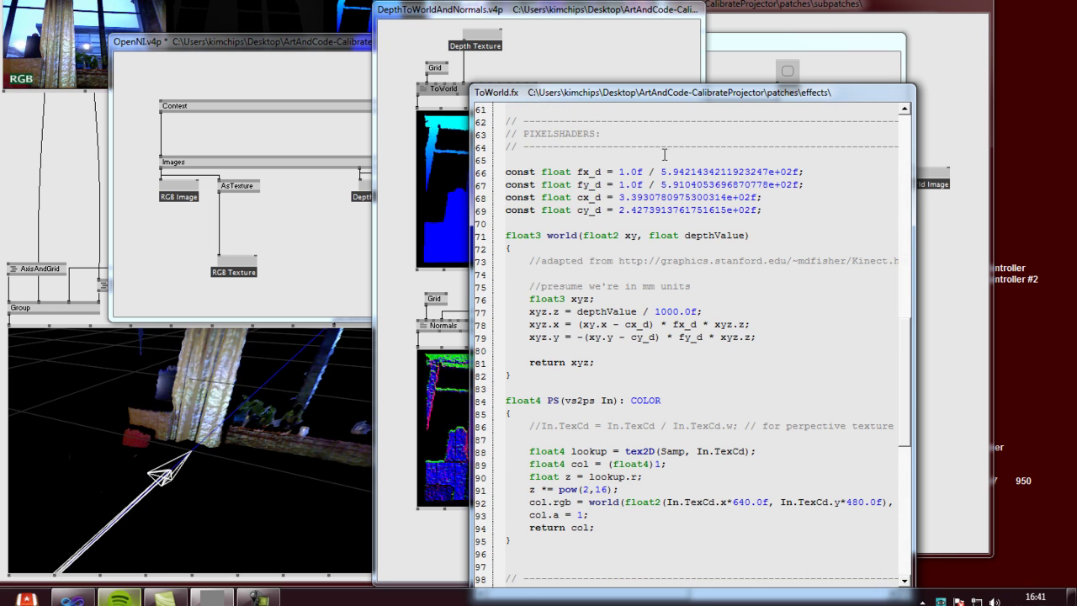
left_click_drag(523, 157, 477, 174)
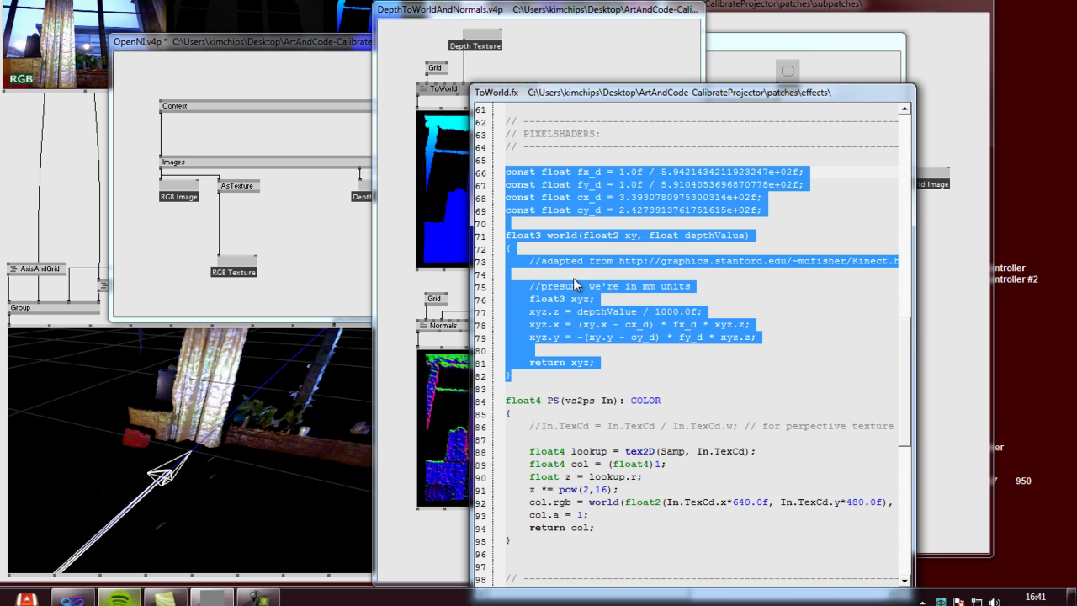
Examine the source link comment and the depth-to-XYZ conversion in the world function, and close the ToWorld code.
scroll(572, 278, "down", 1)
scroll(572, 278, "down", 1)
left_click(723, 185)
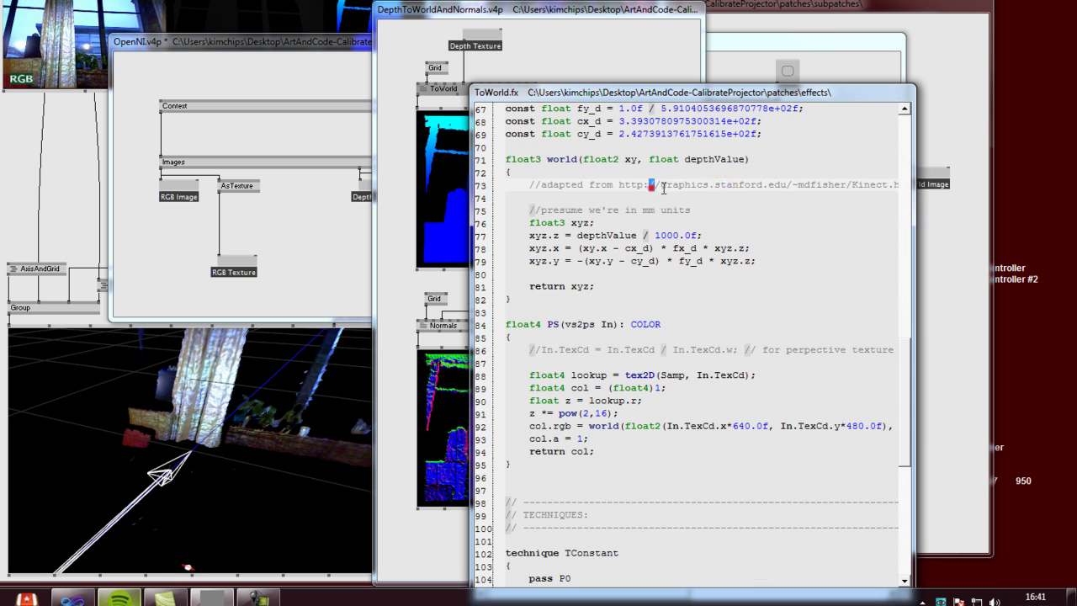
left_click_drag(650, 186, 783, 189)
left_click(747, 210)
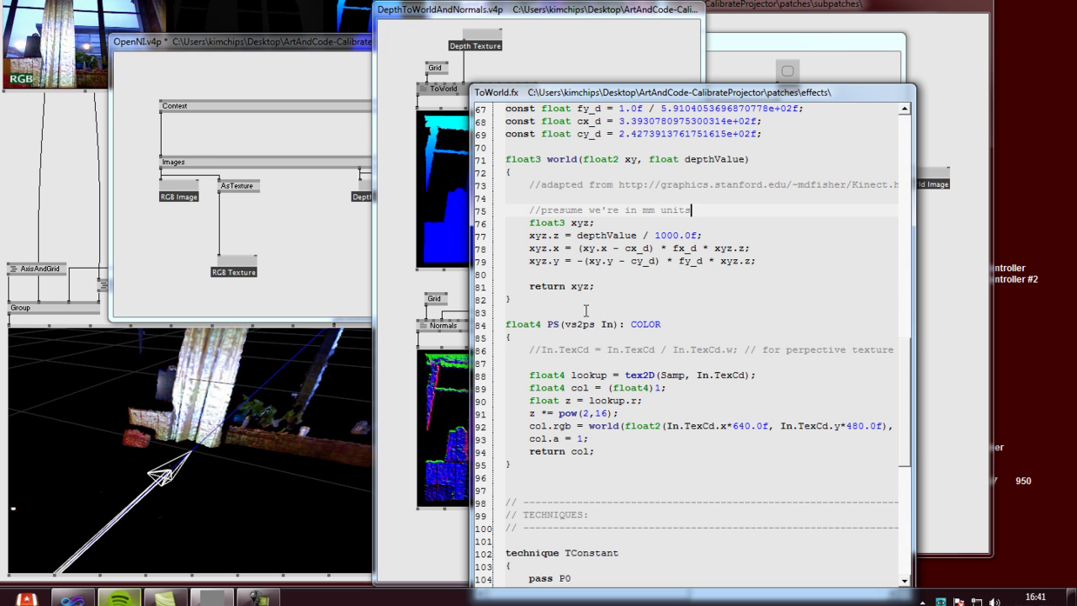
left_click_drag(594, 312, 420, 154)
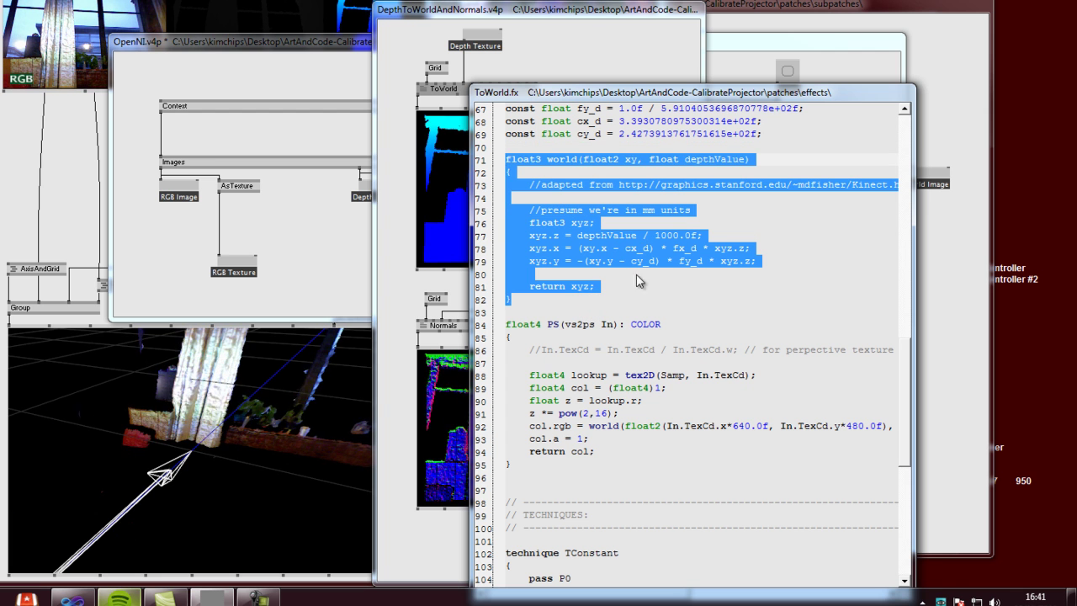
left_click(593, 273)
right_click(586, 273)
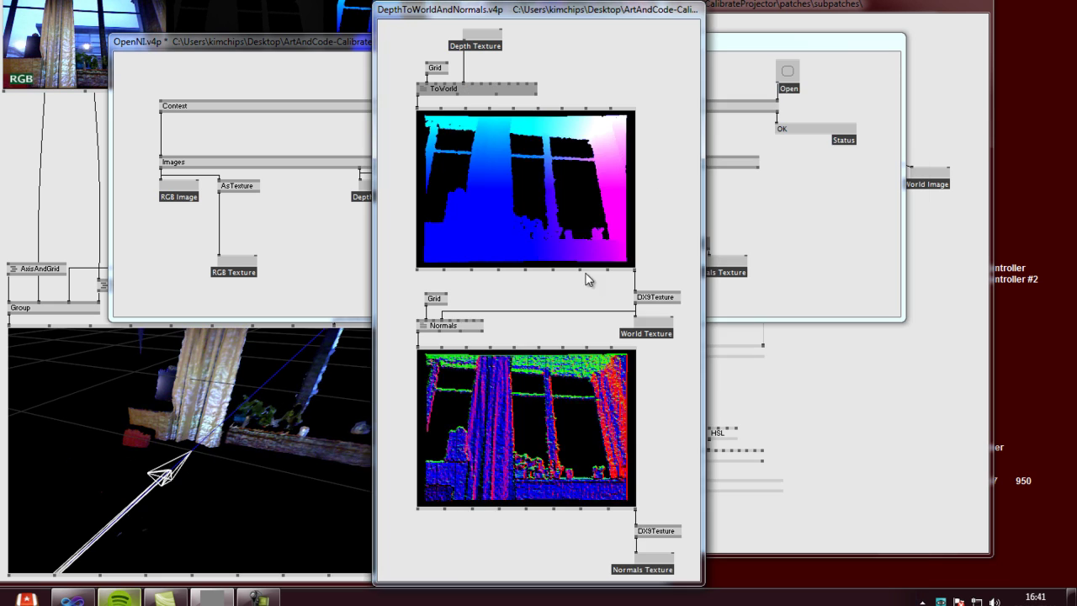
Close the DepthToWorldAndNormals and OpenNI subpatches, cancel saving OpenNI and preview, and hide its window to return to the main patch.
right_click(632, 95)
right_click(465, 147)
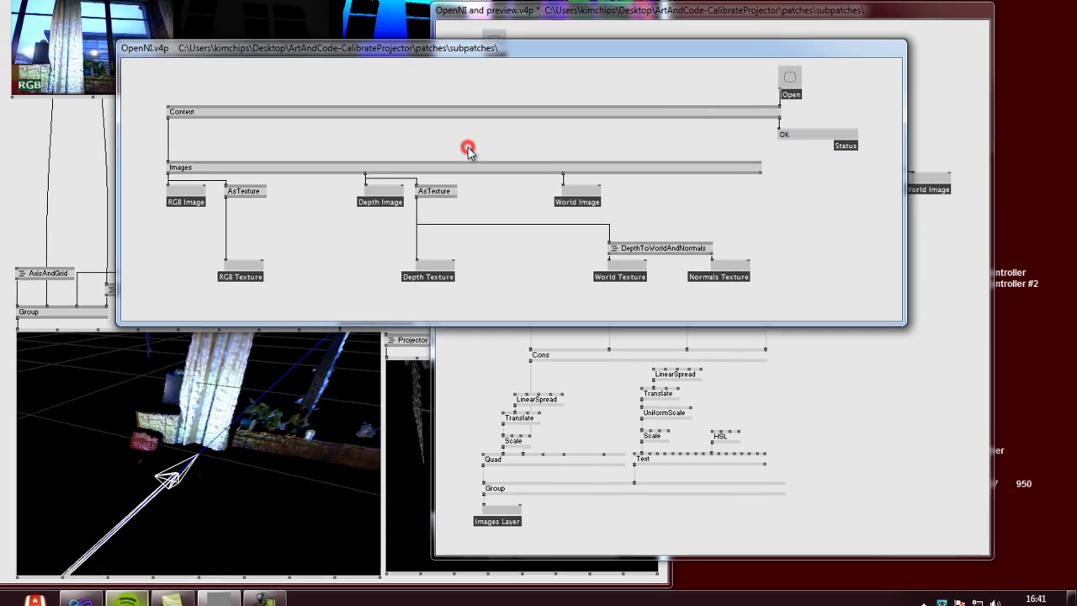
right_click(465, 147)
right_click(466, 147)
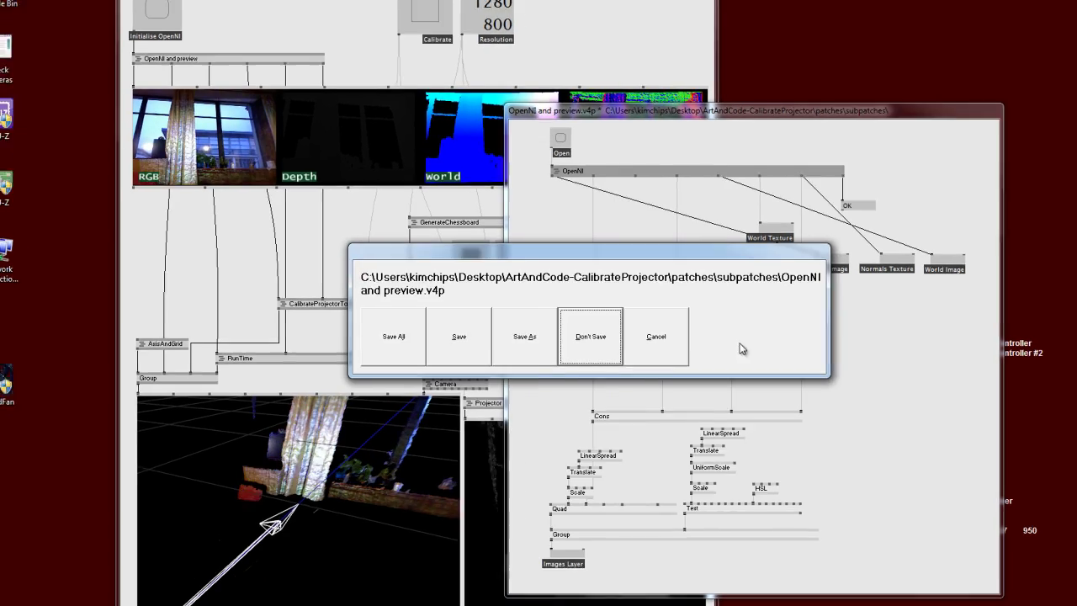
left_click(679, 349)
left_click(930, 445)
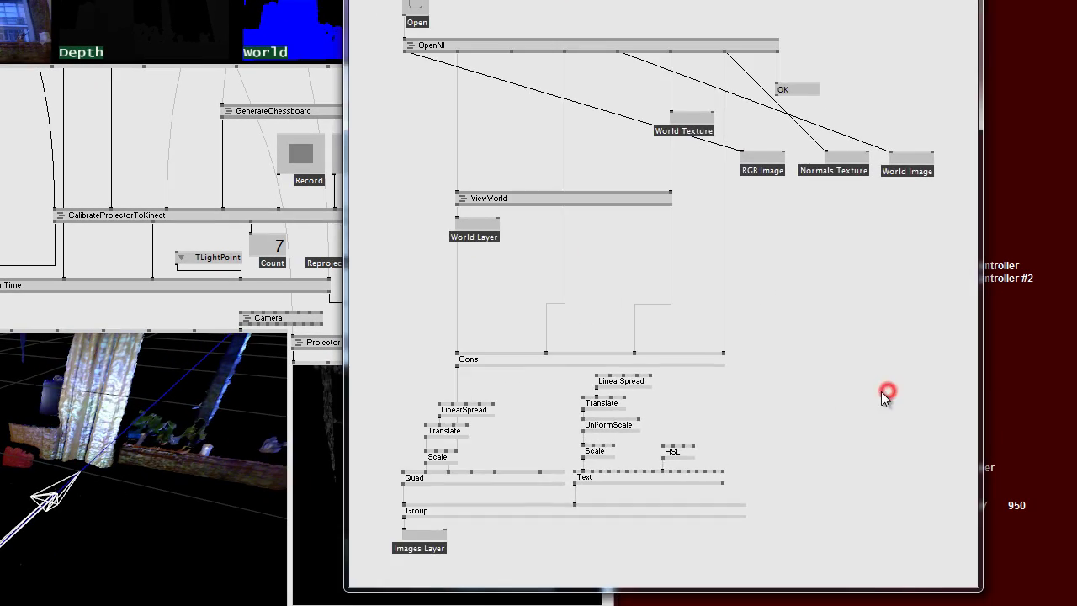
key("alt+3")
left_click(535, 321)
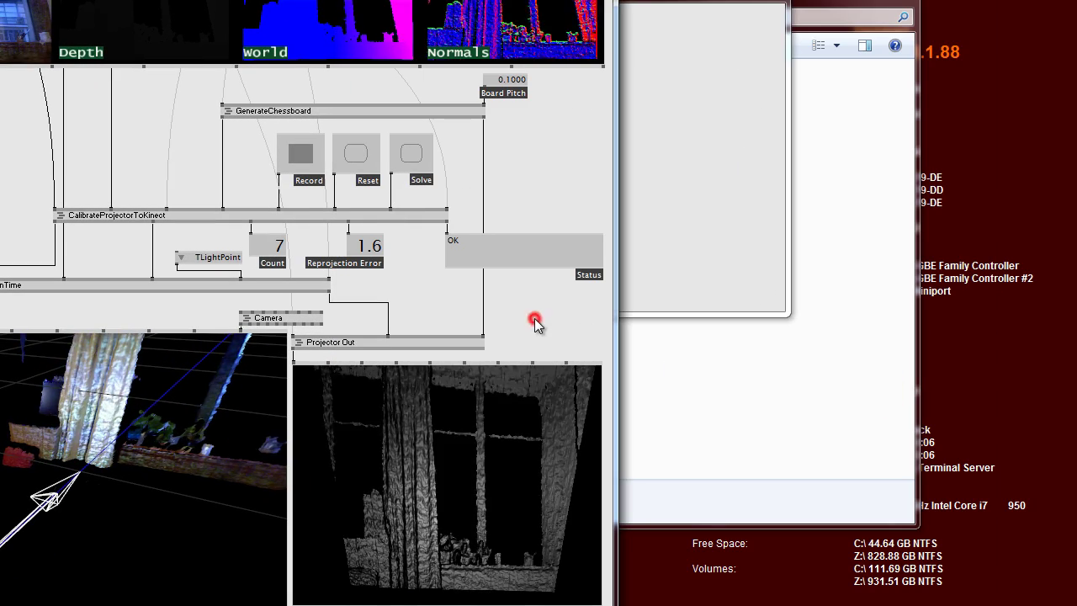
Open the Projector Out subpatch, examine its layer Switch and Renderer, and close it.
left_click(166, 287)
right_click(316, 345)
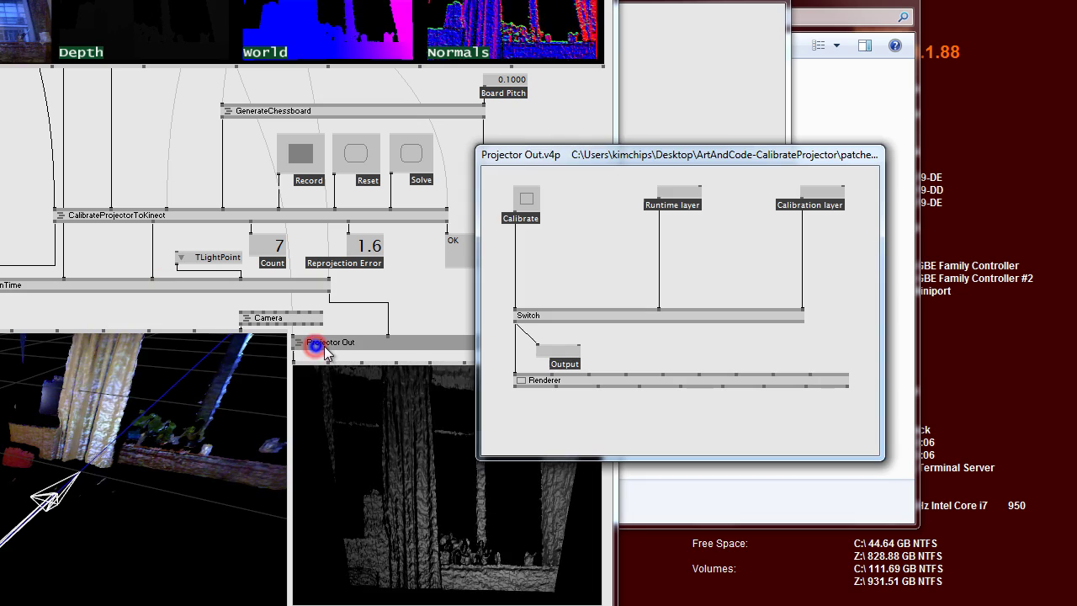
left_click(566, 382)
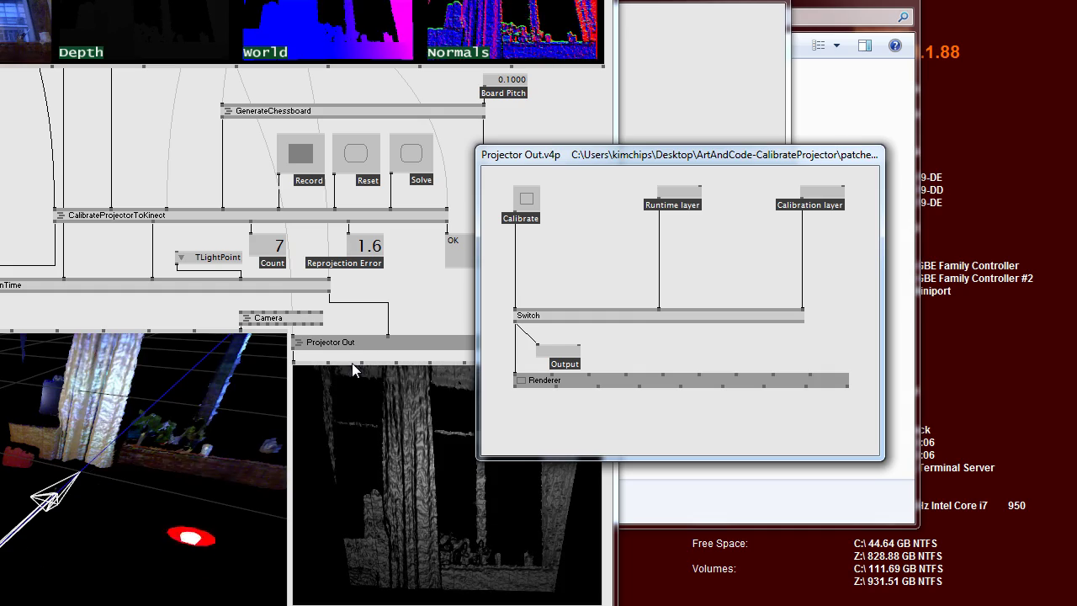
right_click(607, 275)
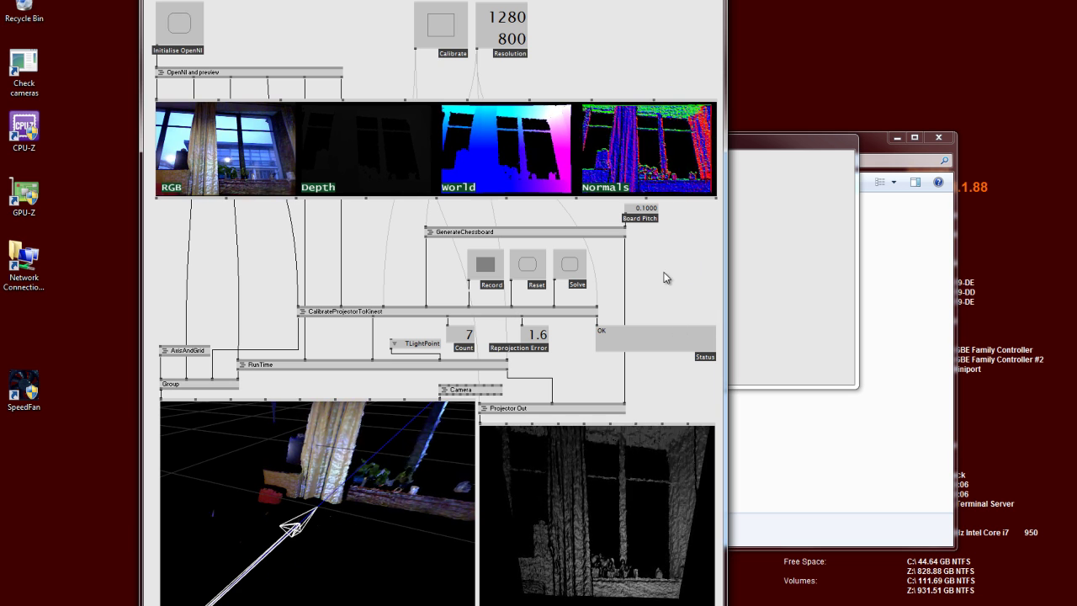
Close the main CalibrateProjector patch.
key("ctrl+w")
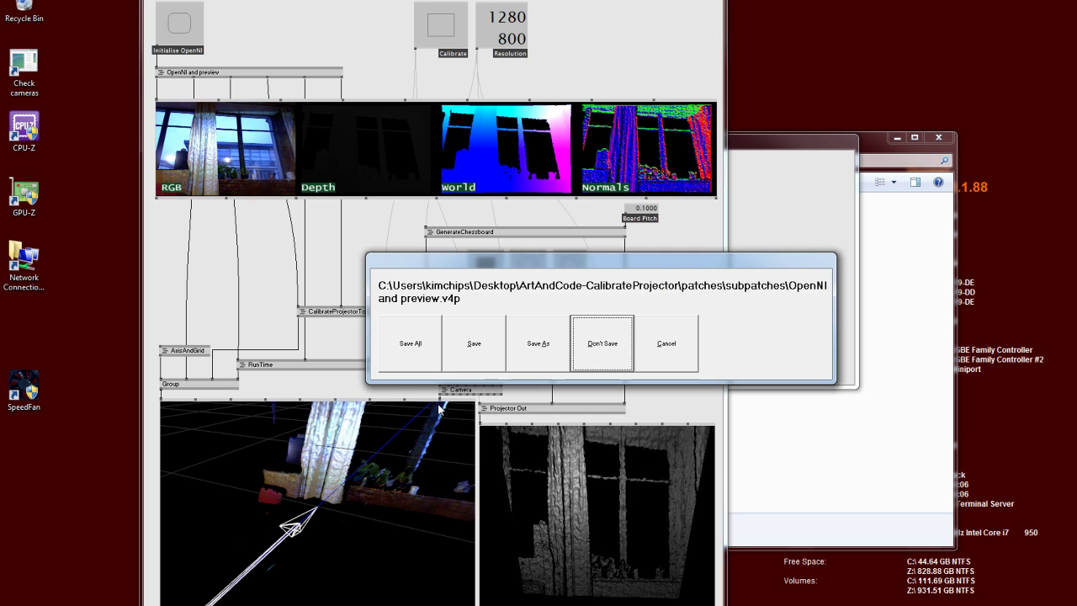